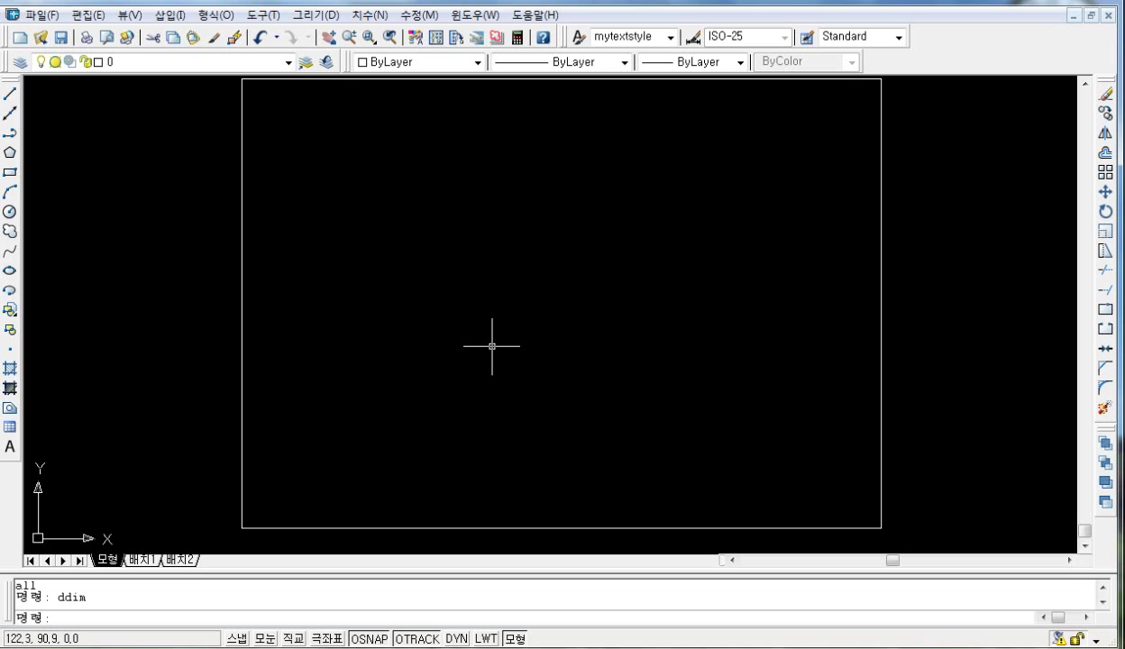
Draw a rectangle about 71 units wide inside the upper middle of the sheet frame.
left_click(10, 172)
left_click(464, 216)
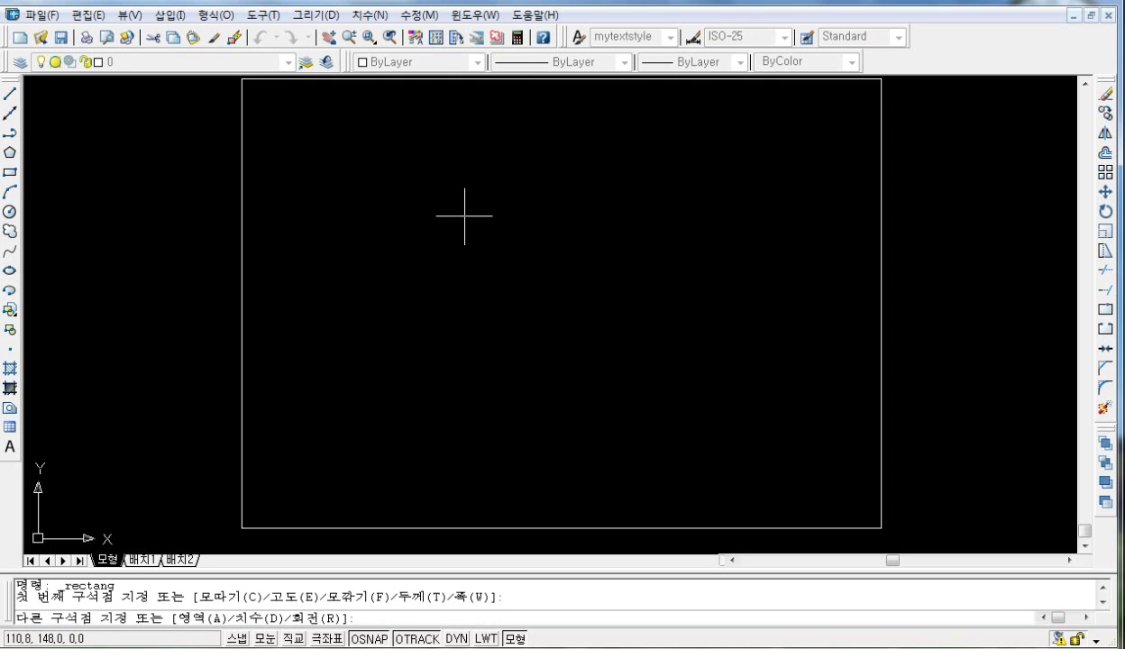
left_click(623, 292)
Add a linear dimension above the small rectangle's top edge, from its upper-left to its upper-right corner.
left_click(373, 16)
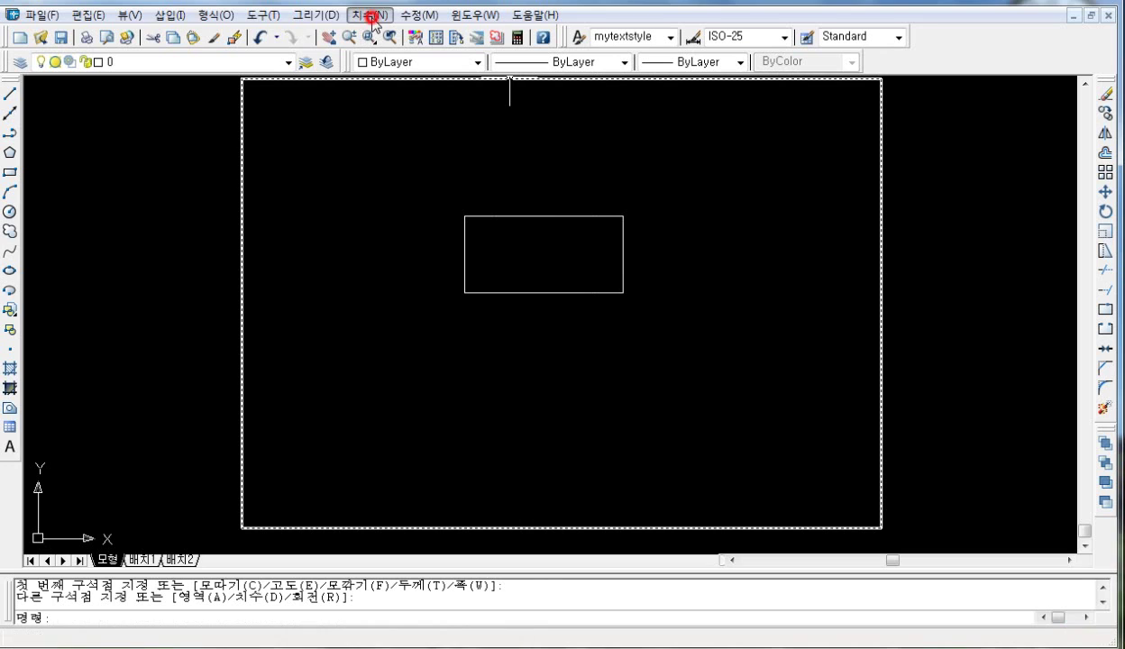
left_click(351, 61)
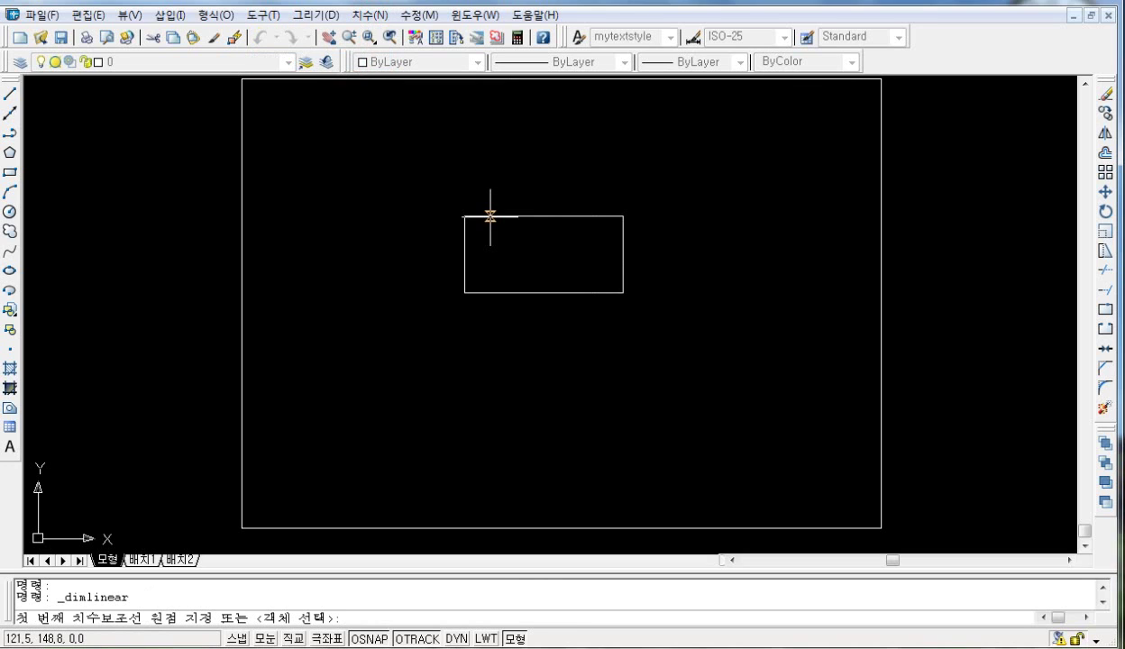
left_click(464, 216)
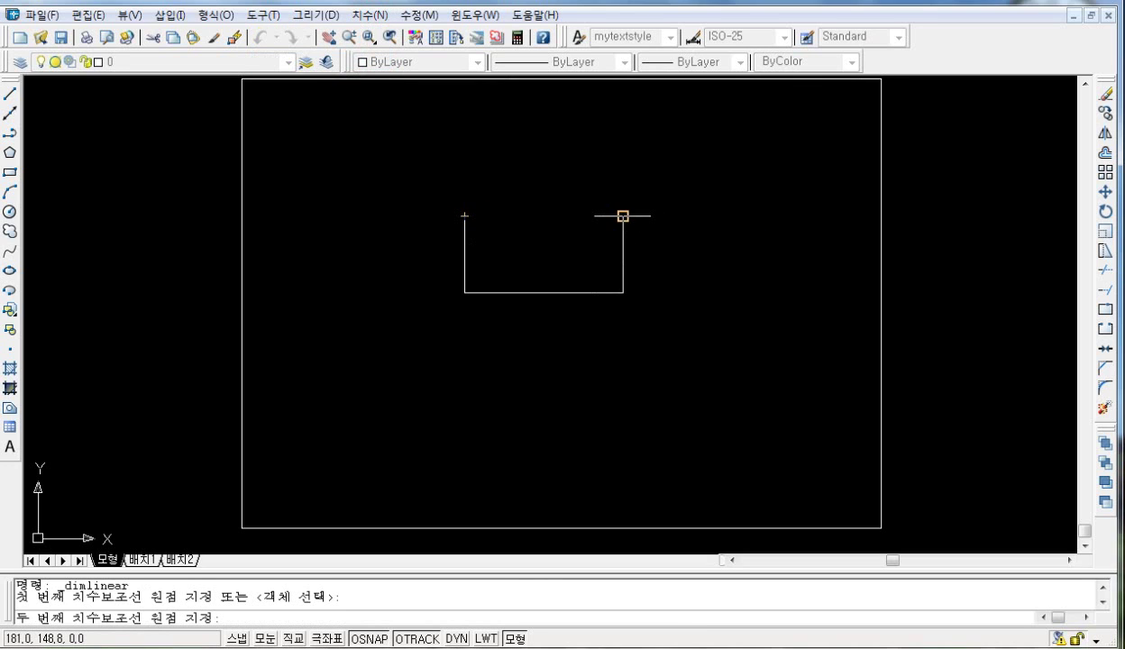
left_click(623, 217)
left_click(558, 181)
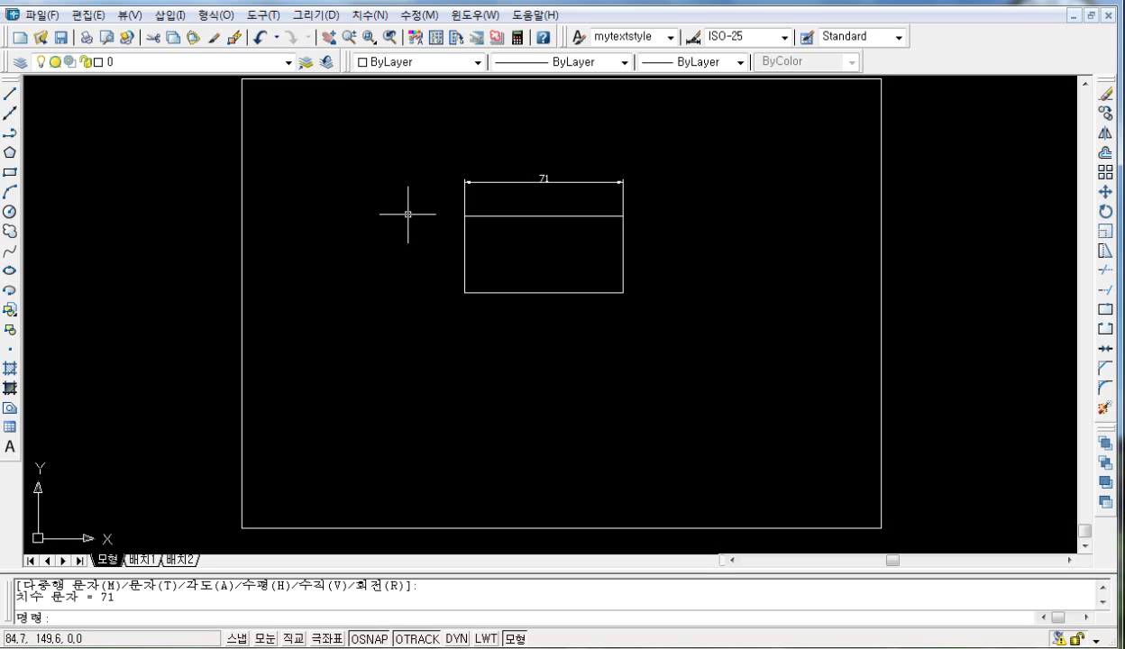
scroll(552, 216, "up", 3)
left_click(510, 181)
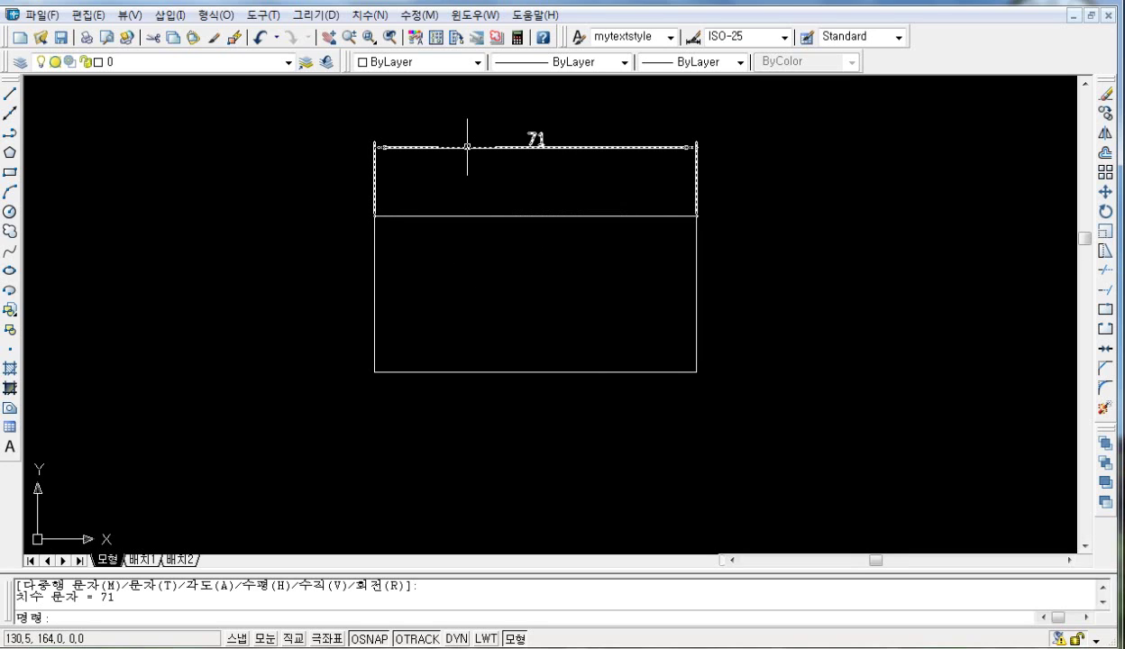
key("Escape")
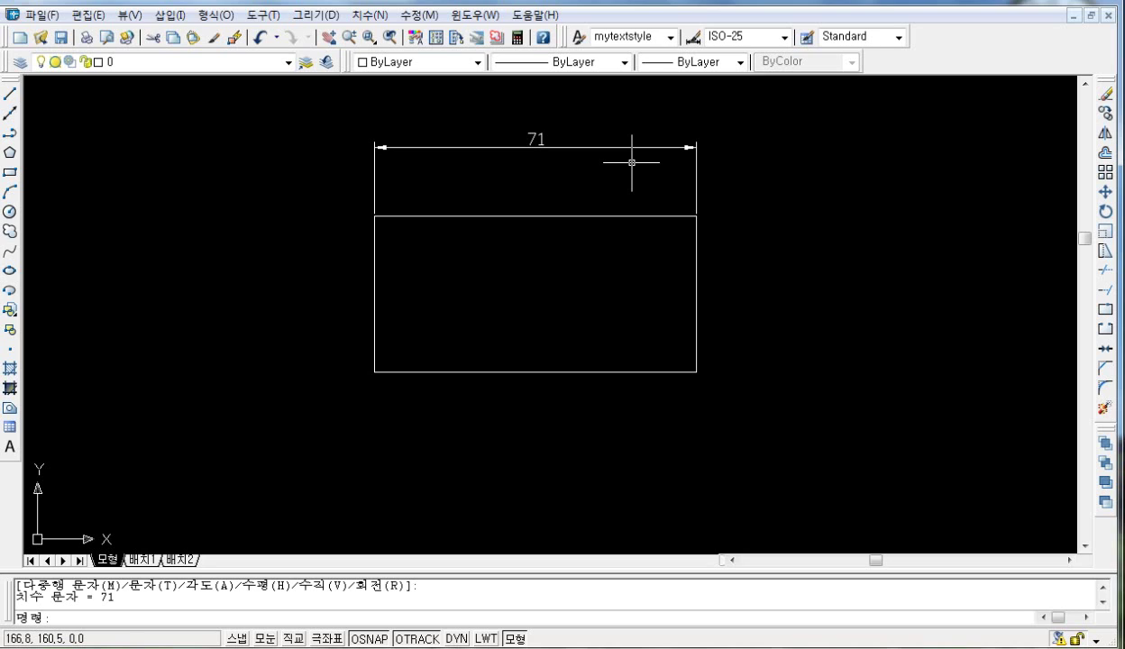
Create a new dimension style named mydimstyle, based on the style override and used for all dimensions.
type("dim")
key("Return")
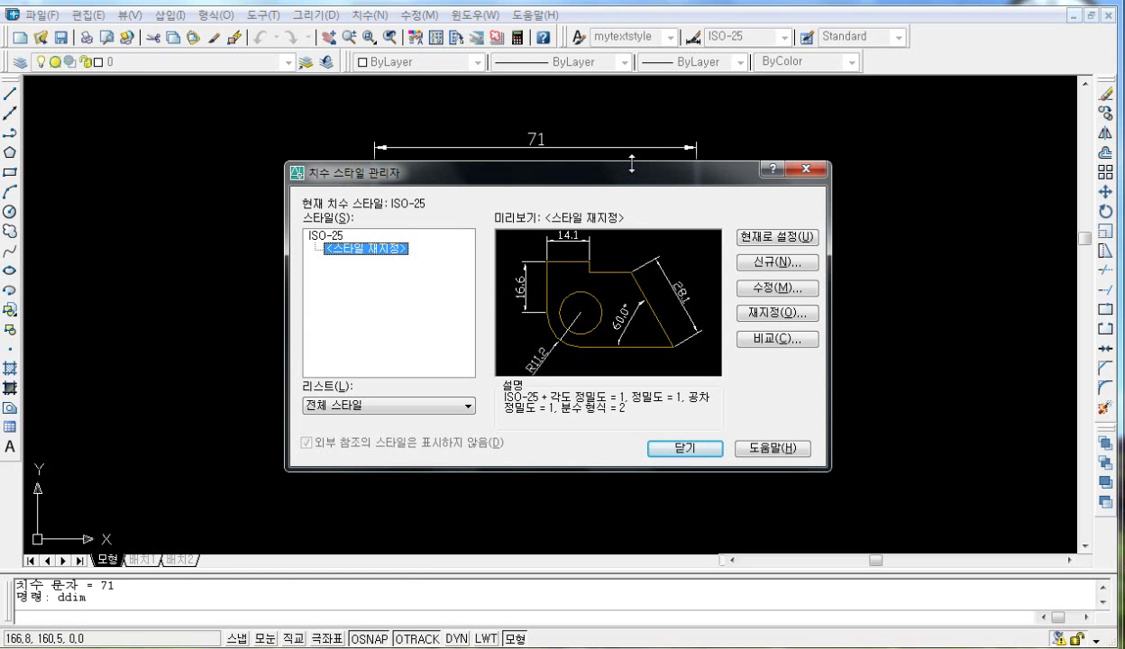
left_click_drag(613, 178, 625, 153)
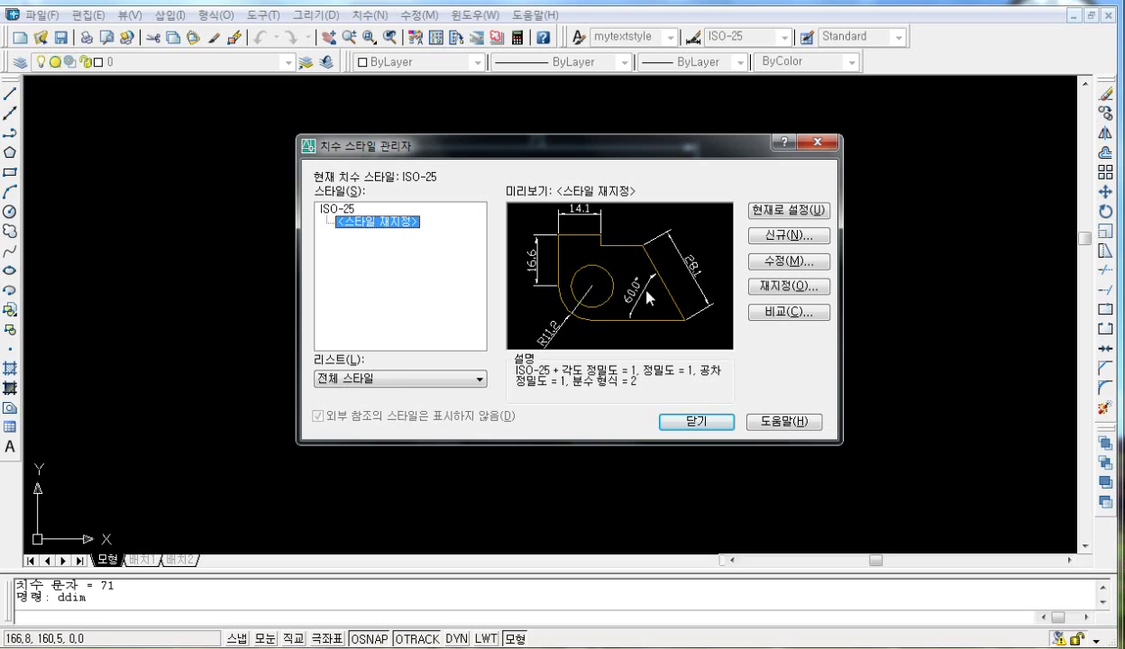
left_click(777, 236)
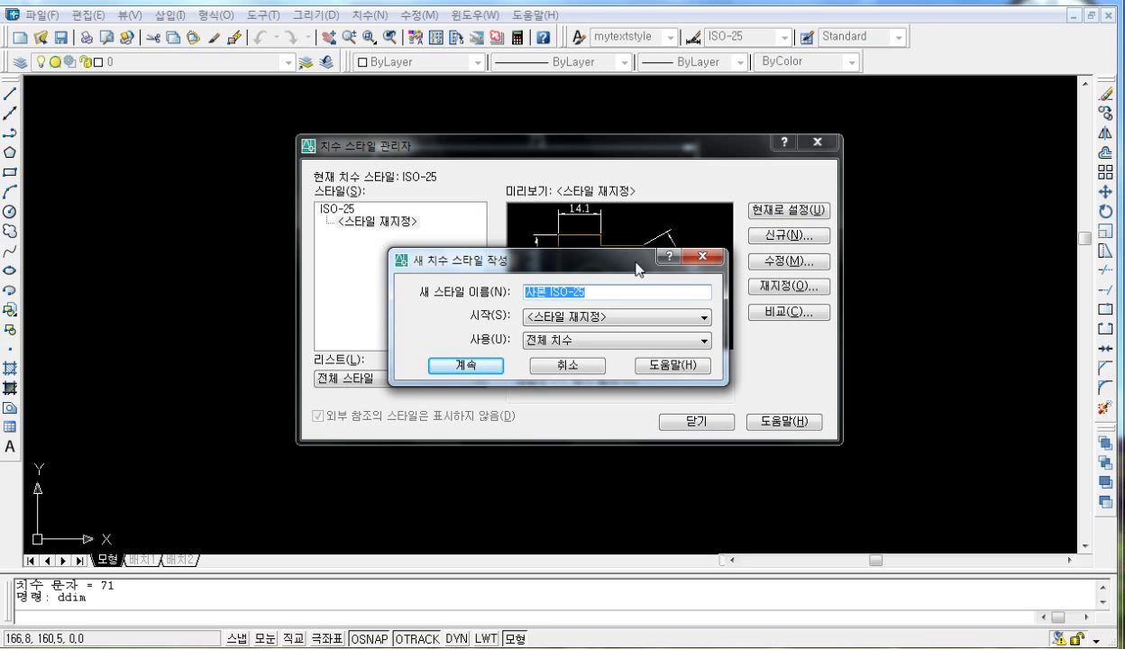
type("m")
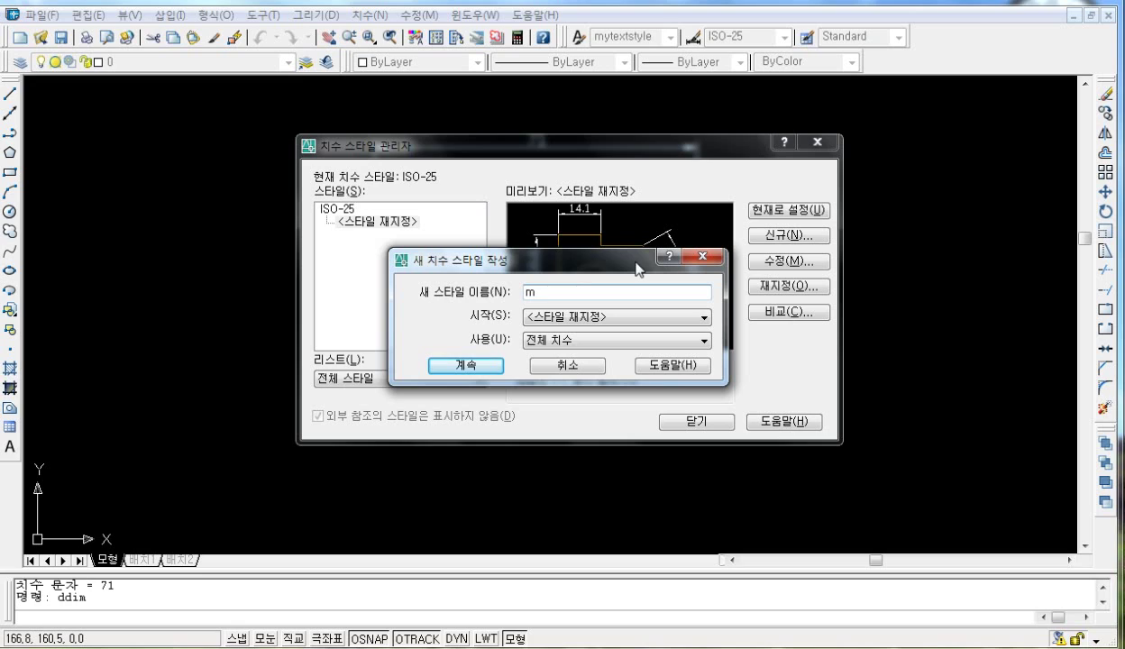
type("ydimstyle")
key("Return")
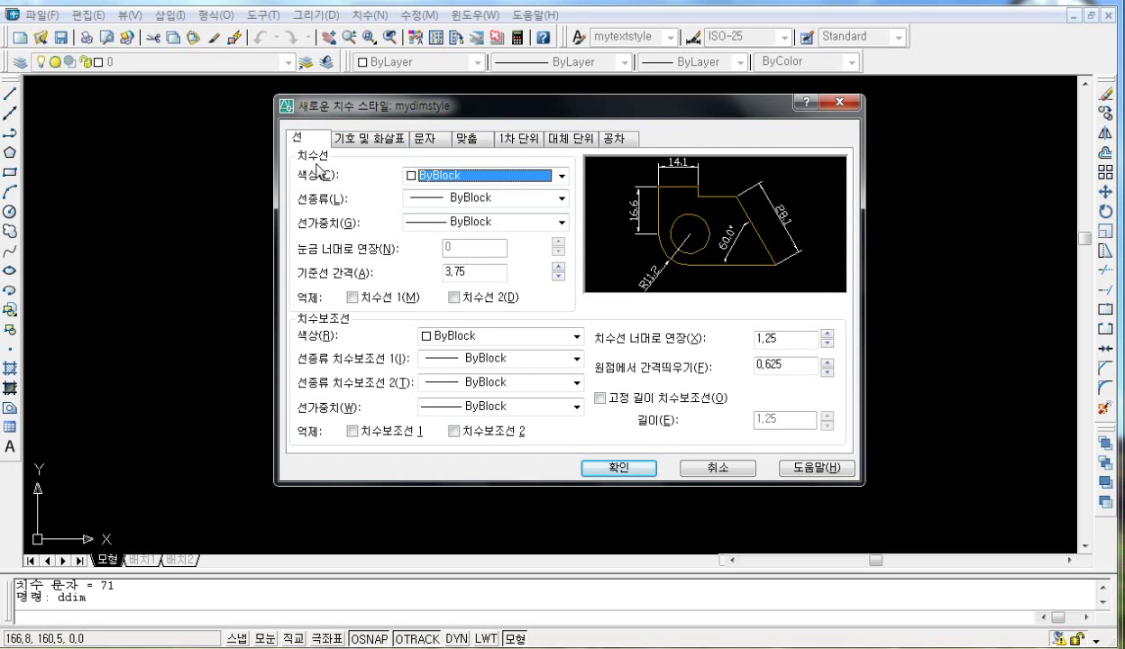
left_click(357, 139)
left_click(427, 140)
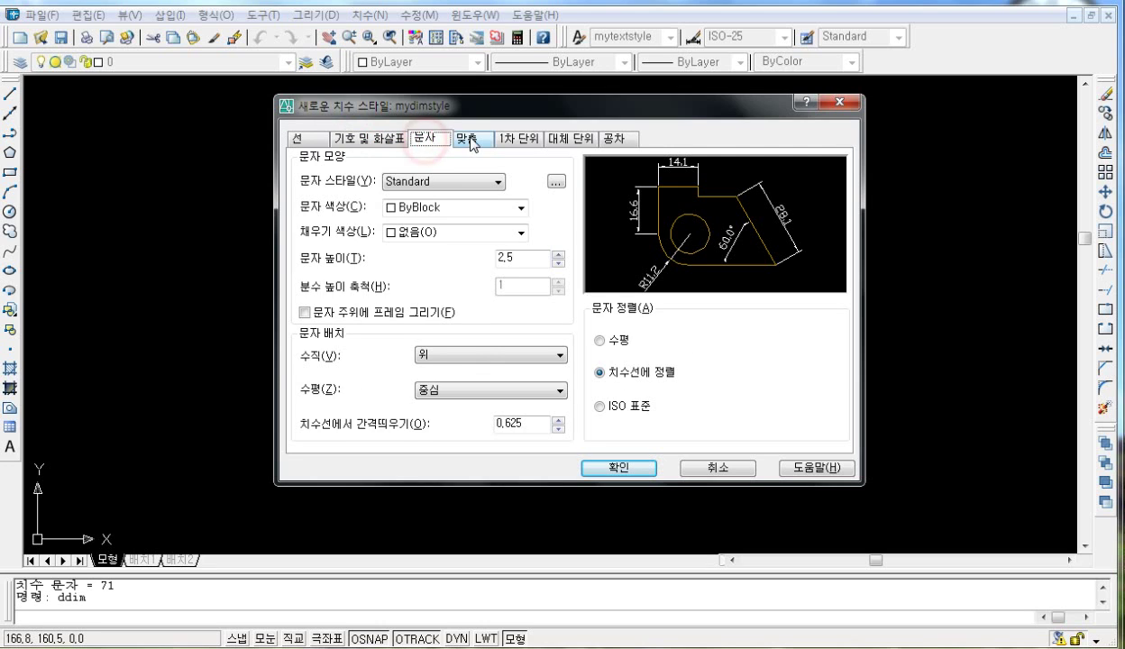
left_click(469, 140)
left_click(305, 140)
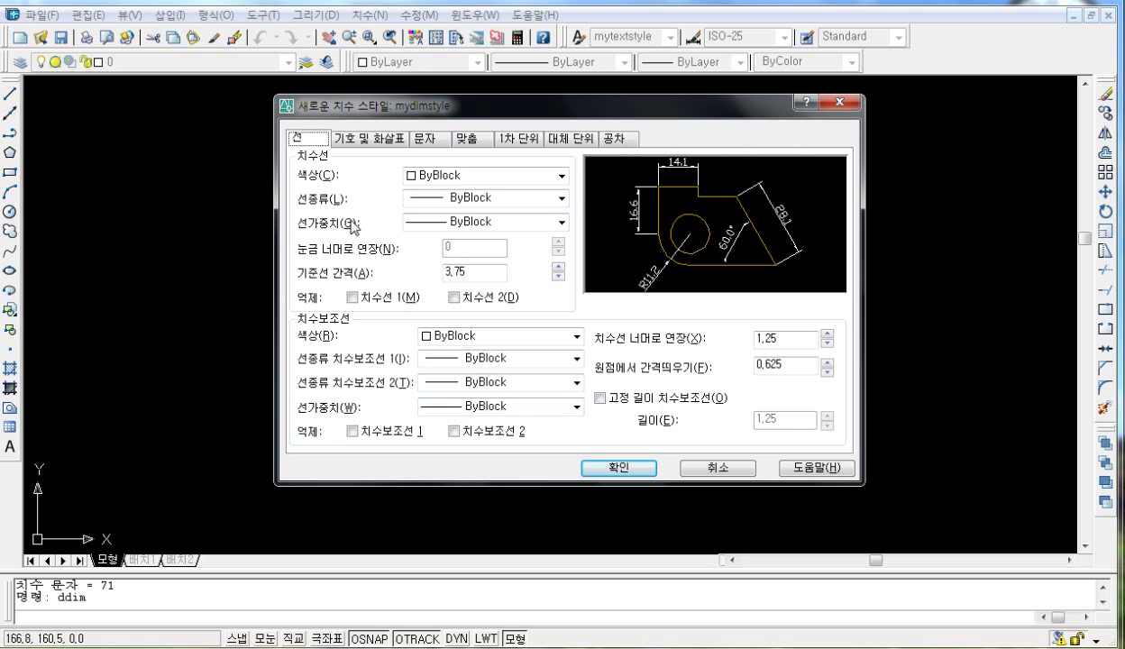
Try red as the dimension line colour of mydimstyle, and set the colour to ByLayer.
left_click(488, 175)
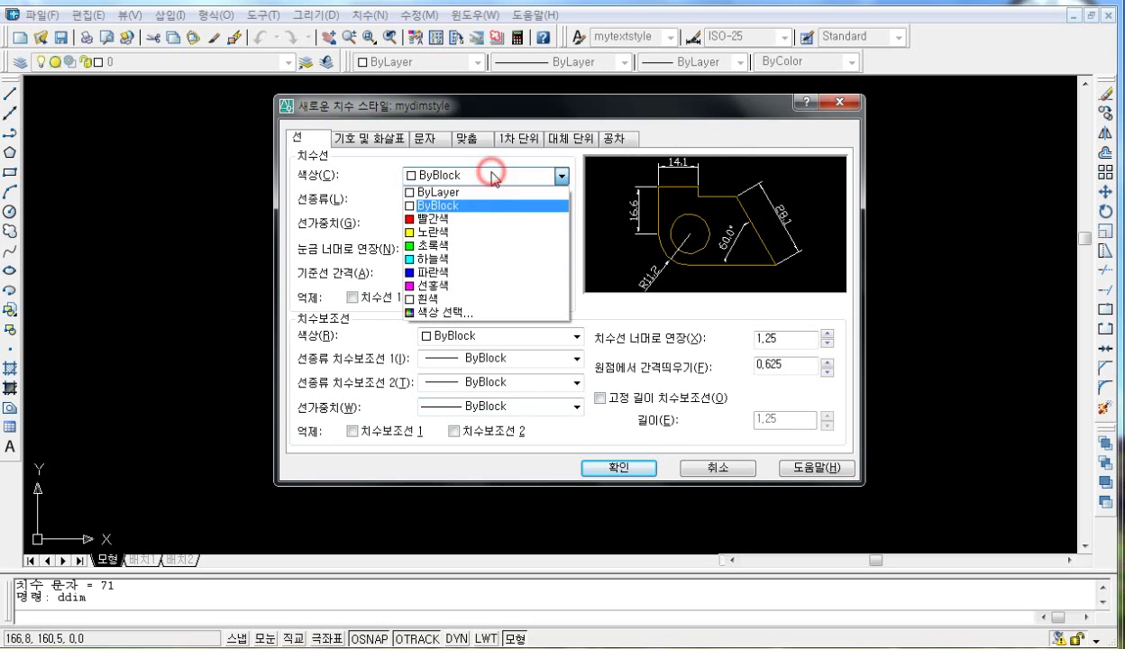
left_click(475, 218)
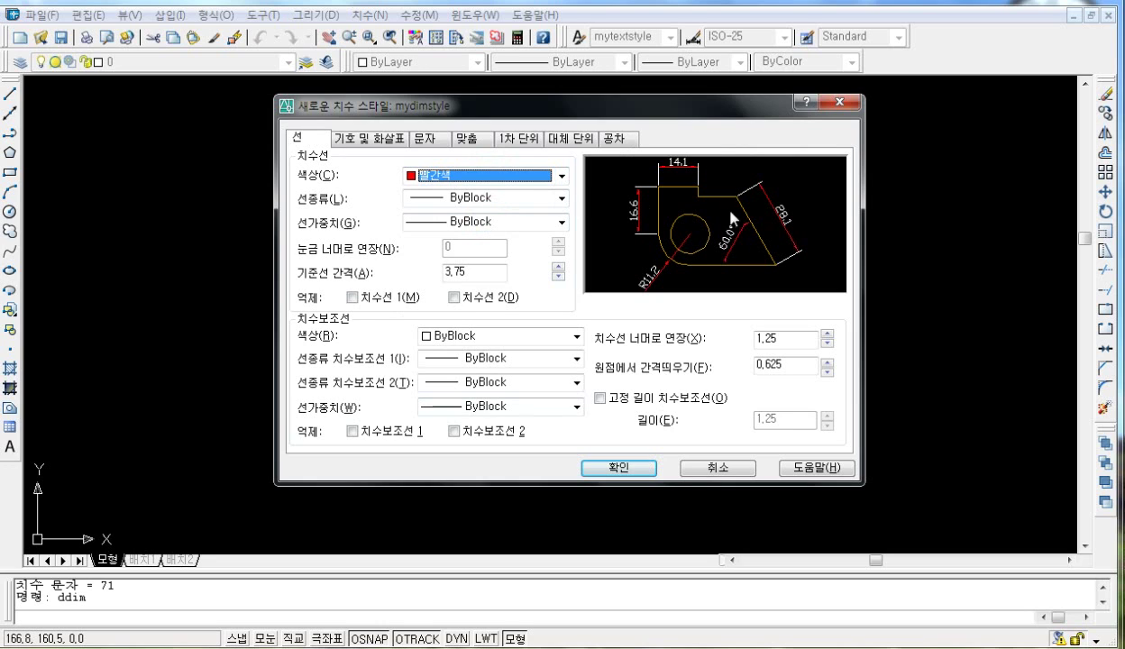
left_click(523, 175)
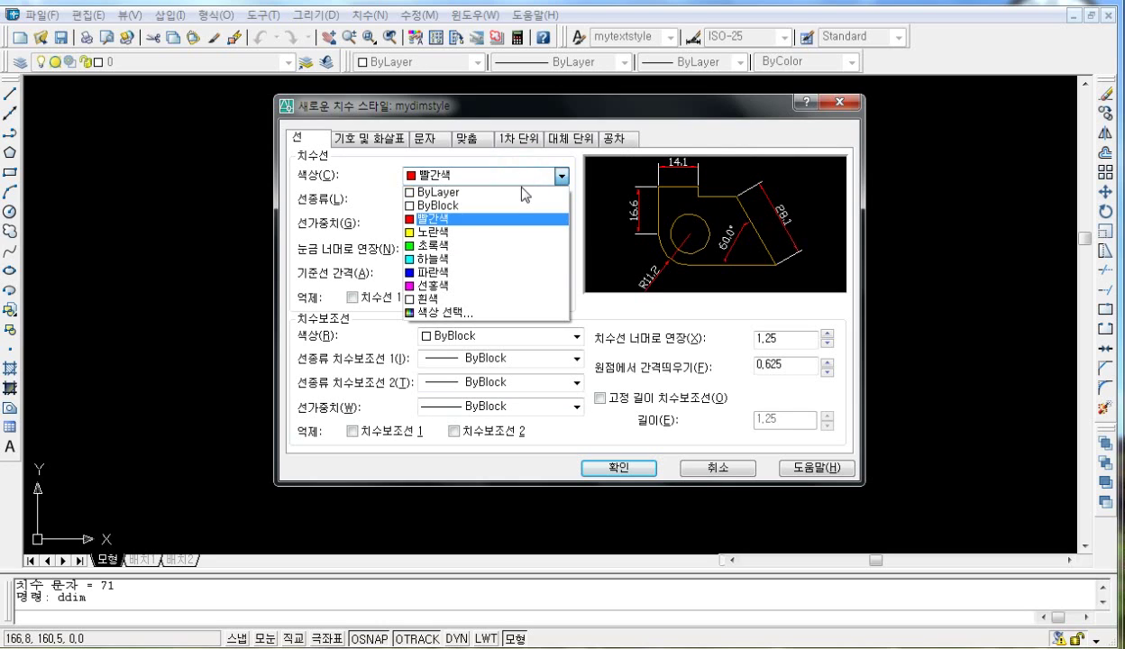
left_click(522, 192)
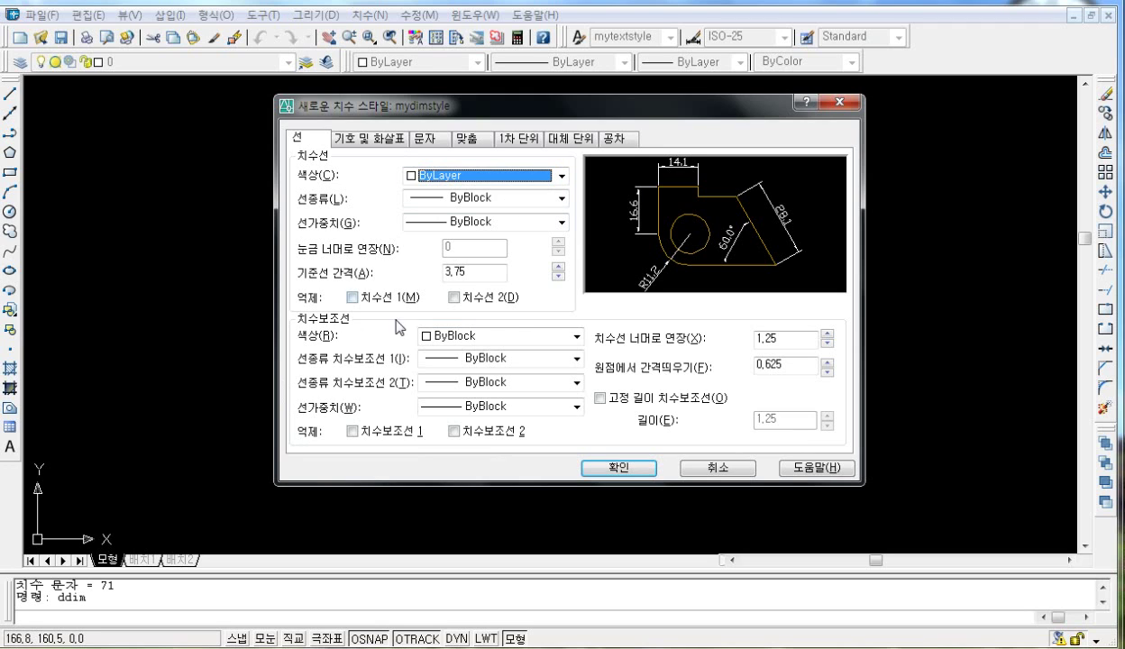
Try red as the extension line colour, and set that colour to ByLayer.
left_click(444, 335)
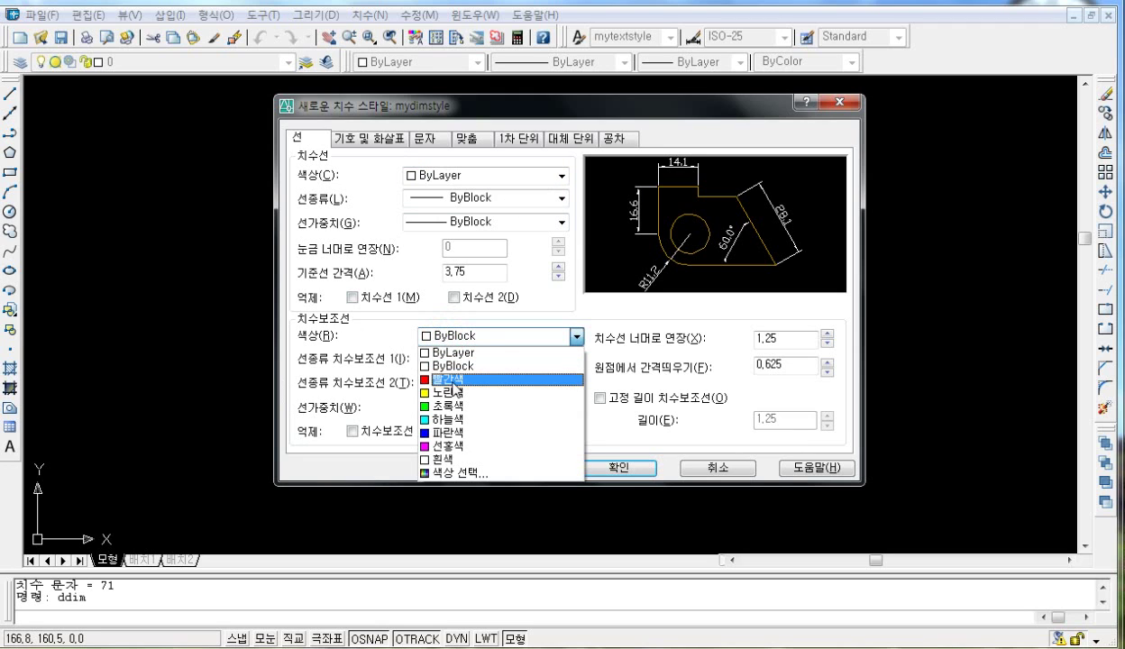
left_click(452, 382)
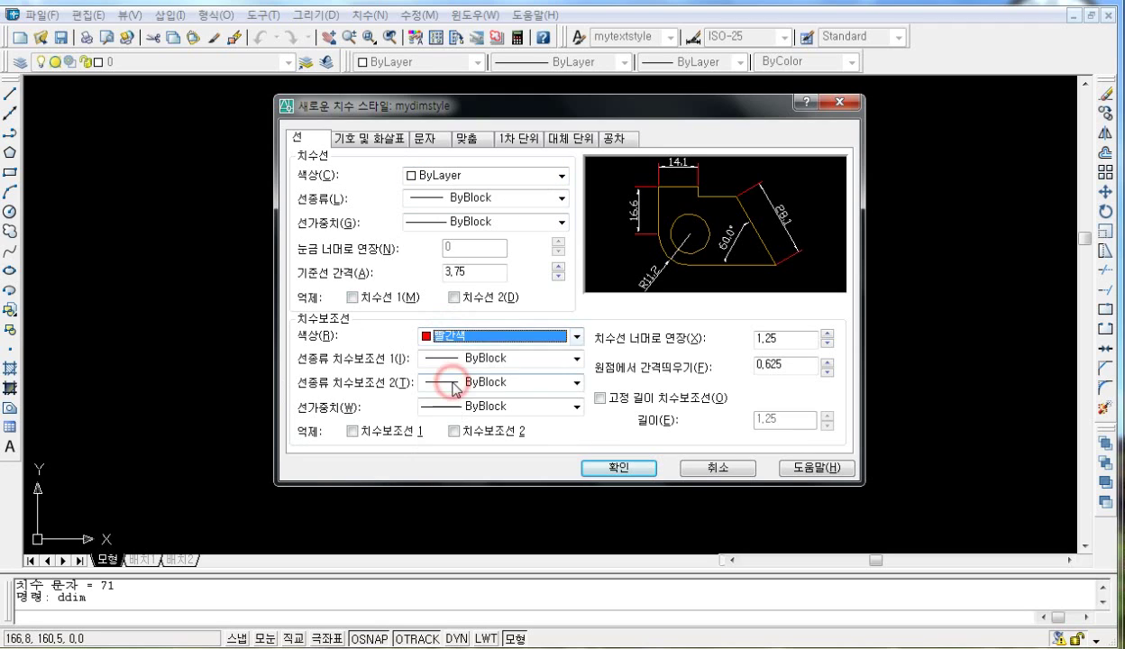
left_click(485, 339)
left_click(485, 352)
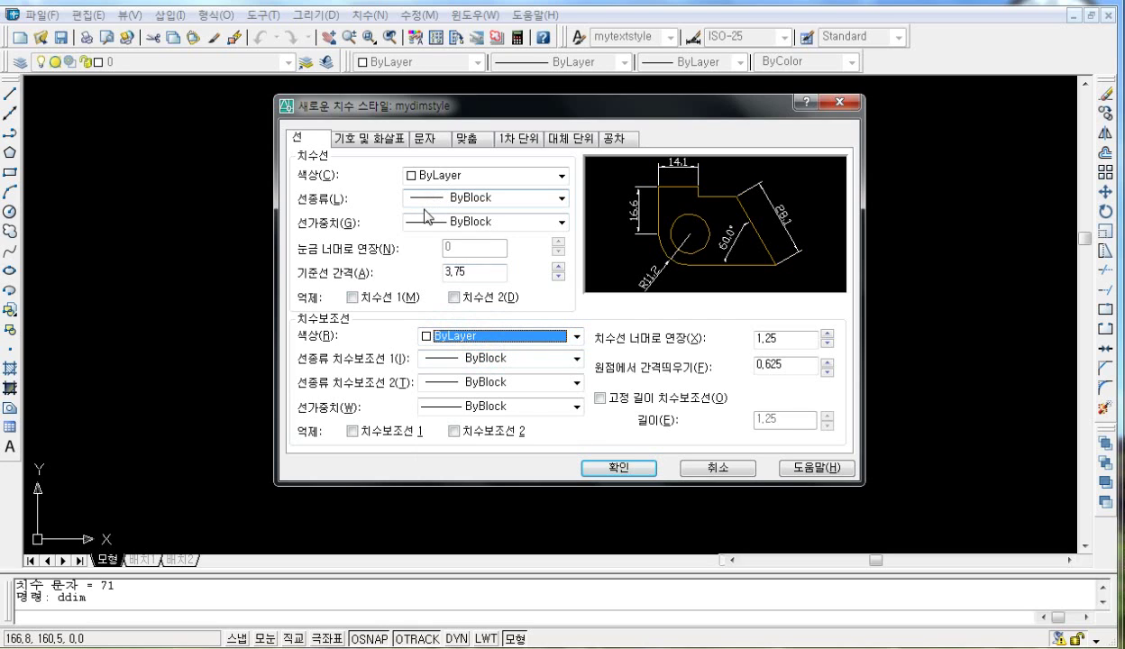
Try suppressing dimension line 1 and dimension line 2 in turn, switching each suppression off again.
left_click(352, 298)
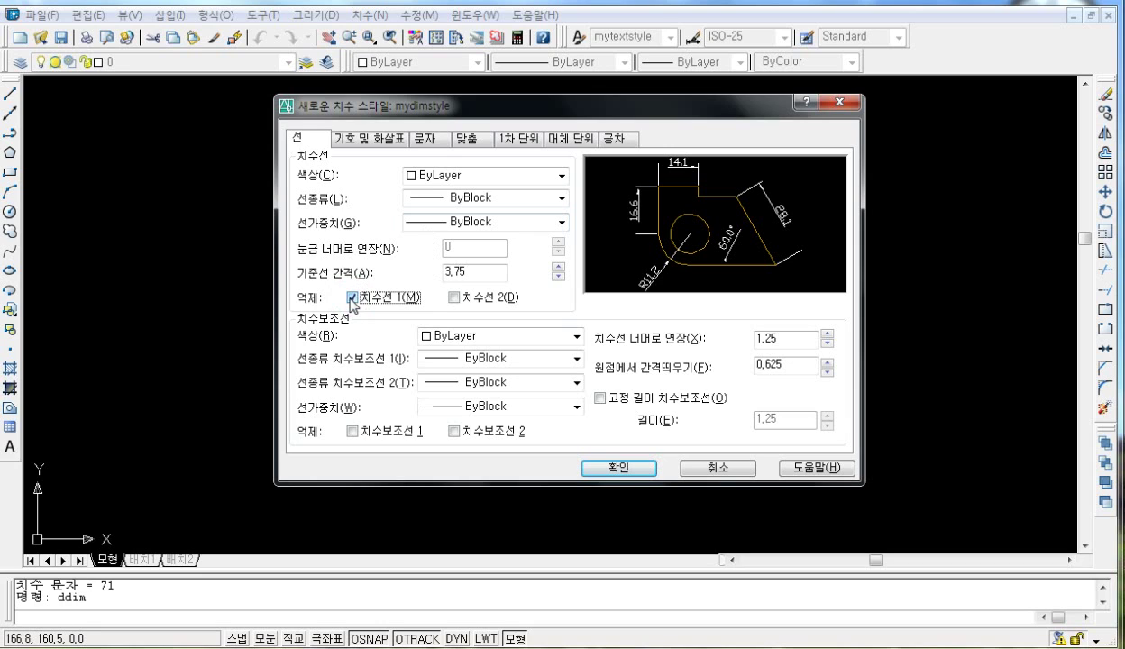
left_click(352, 298)
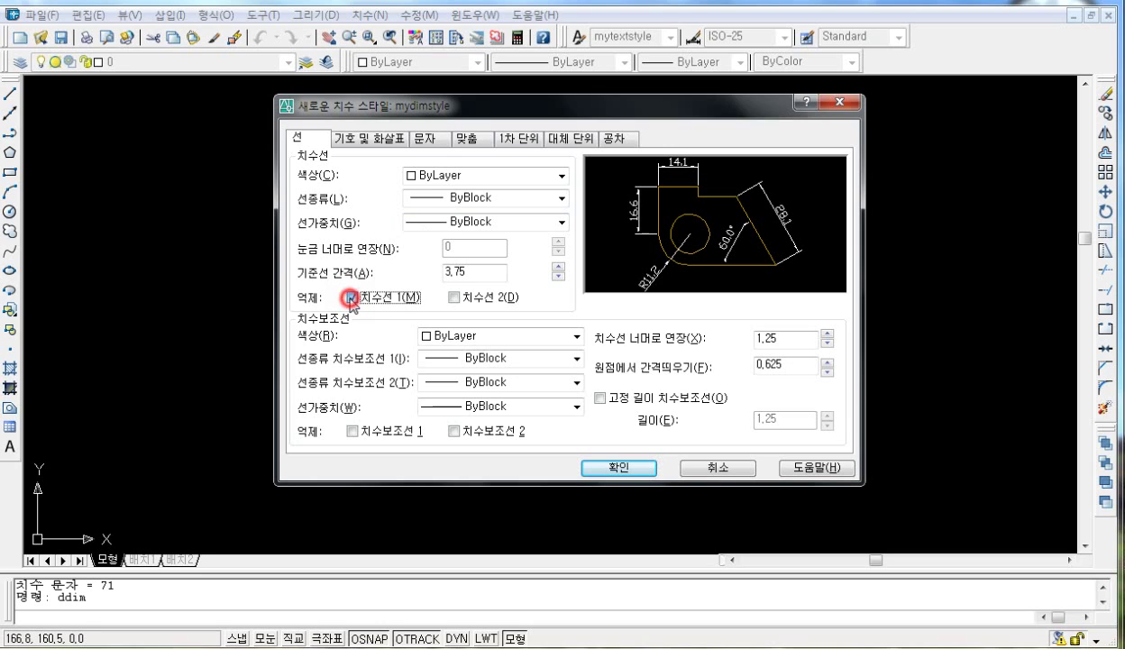
left_click(456, 299)
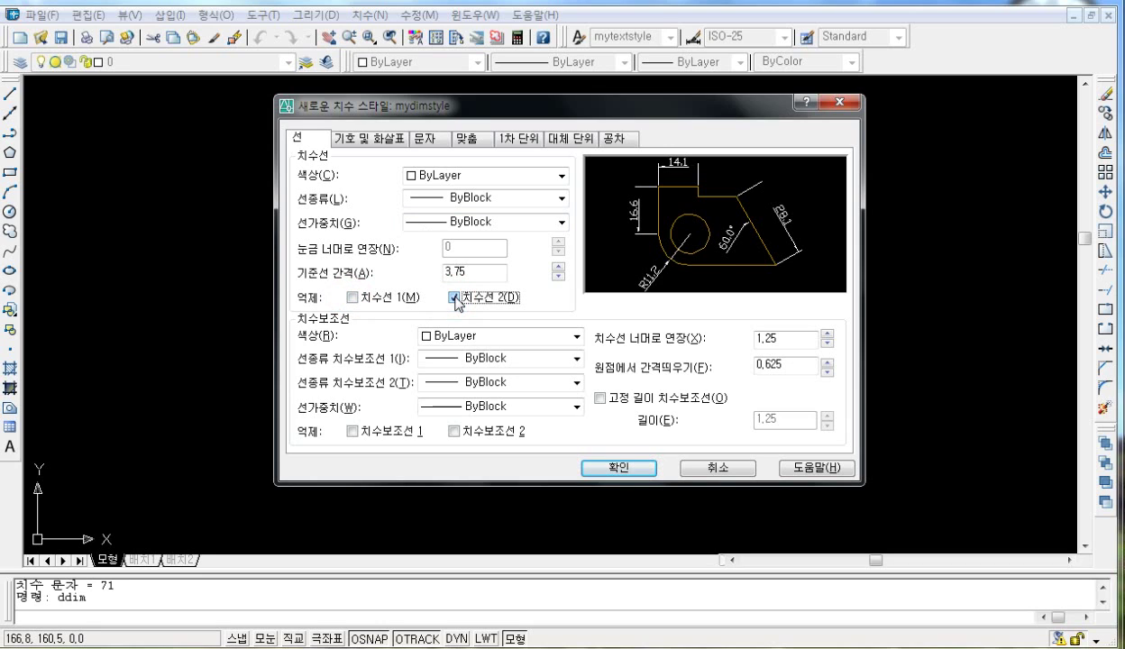
left_click(455, 300)
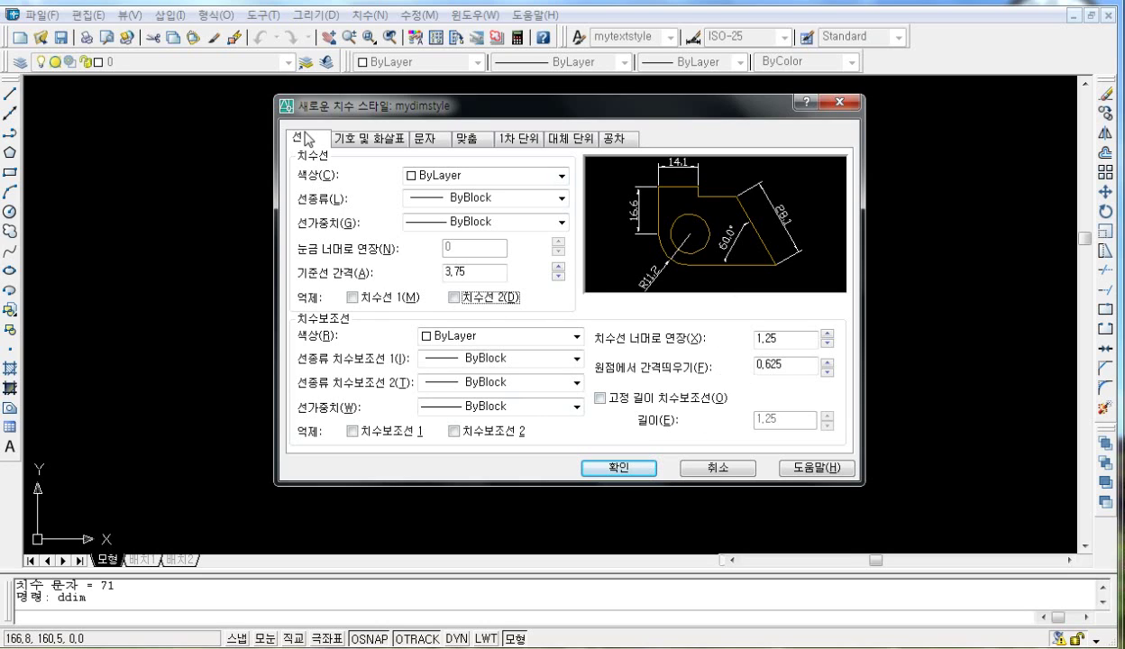
Try the closed blank (닫고 비움) shape for the second arrowhead, and restore closed filled (닫고 채움).
left_click(386, 141)
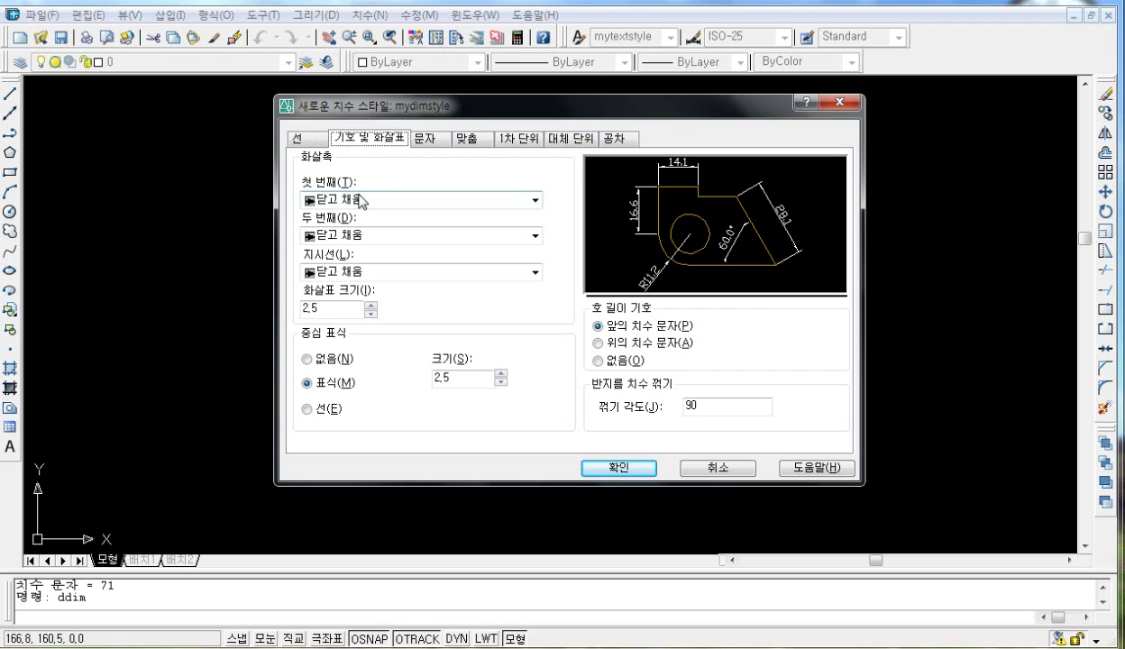
left_click(369, 202)
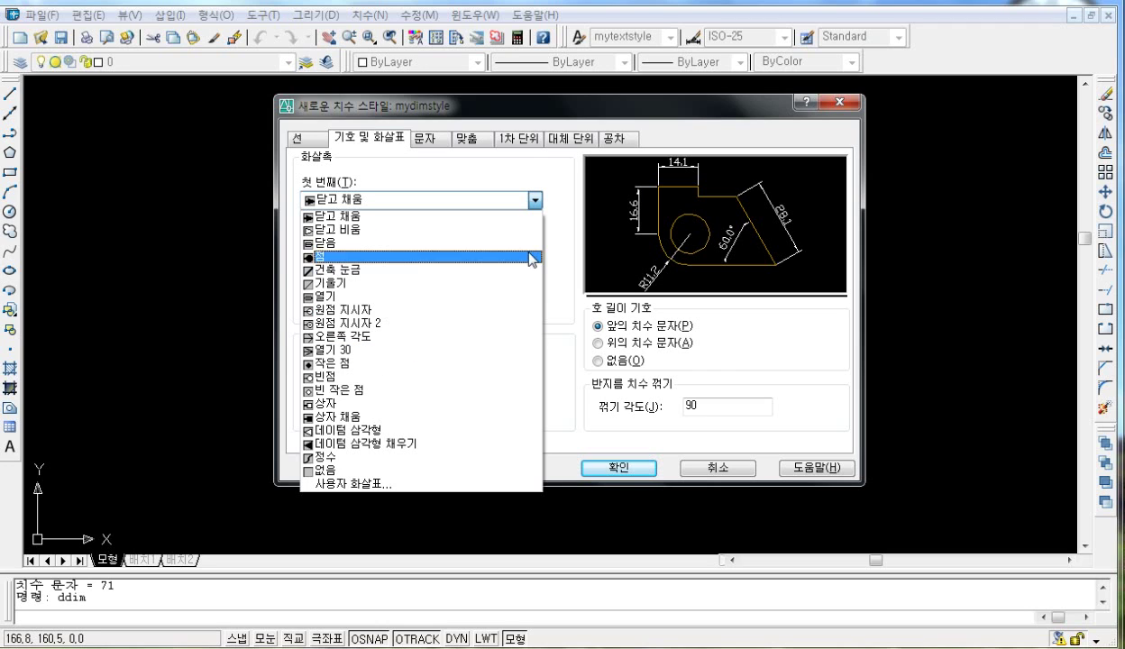
left_click(569, 222)
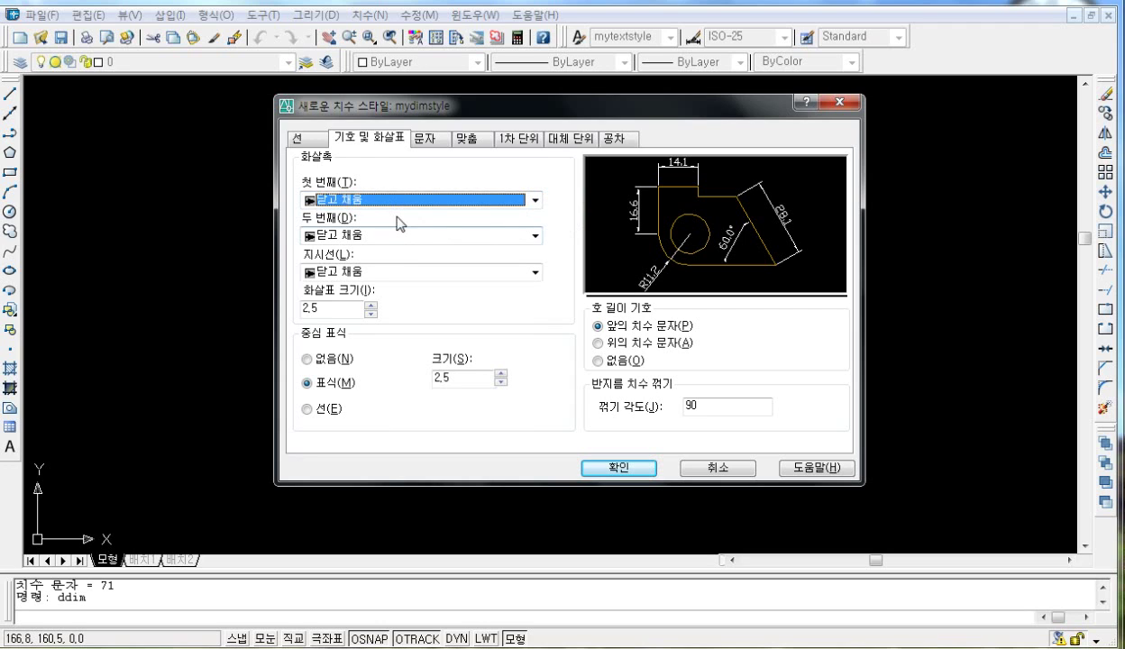
left_click(386, 238)
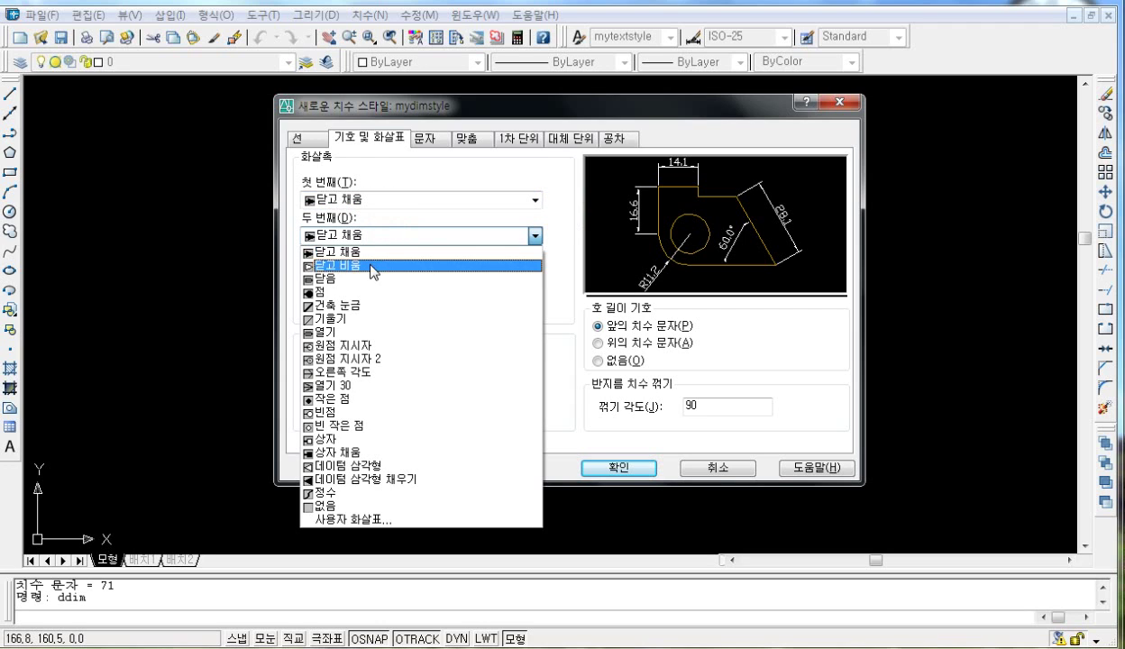
left_click(369, 265)
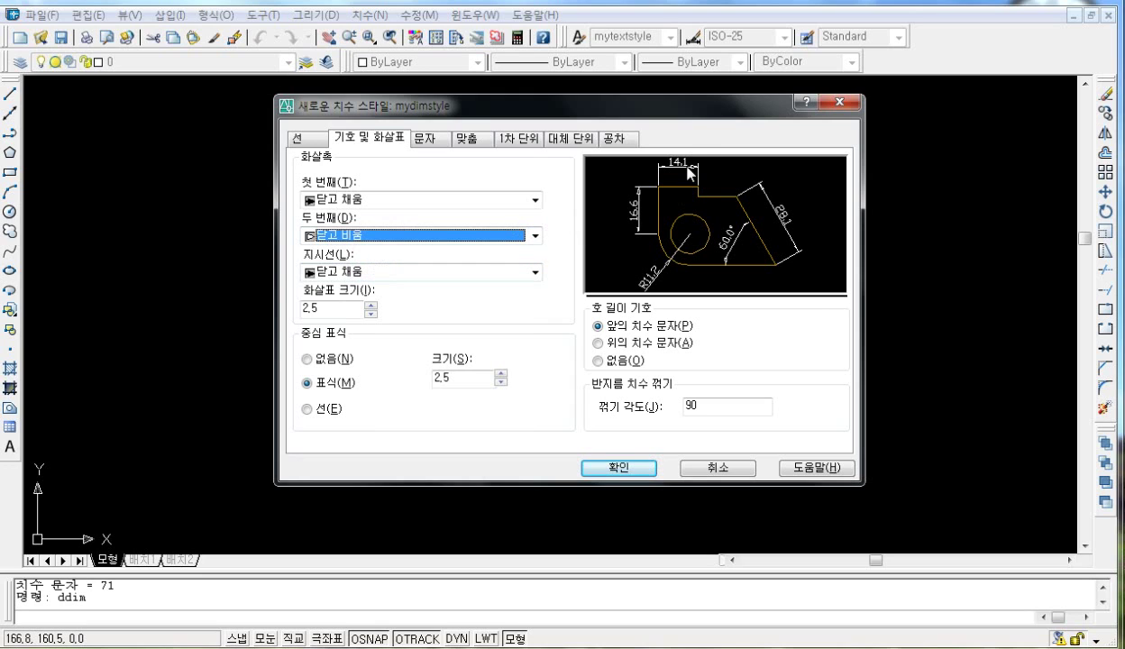
left_click(443, 237)
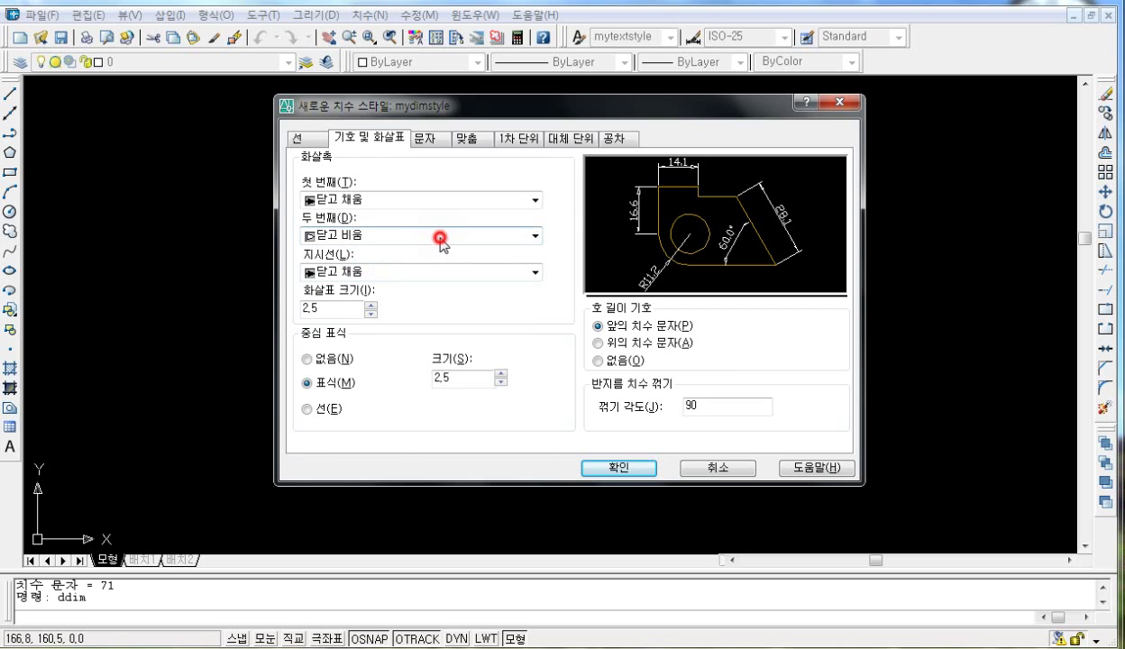
left_click(439, 253)
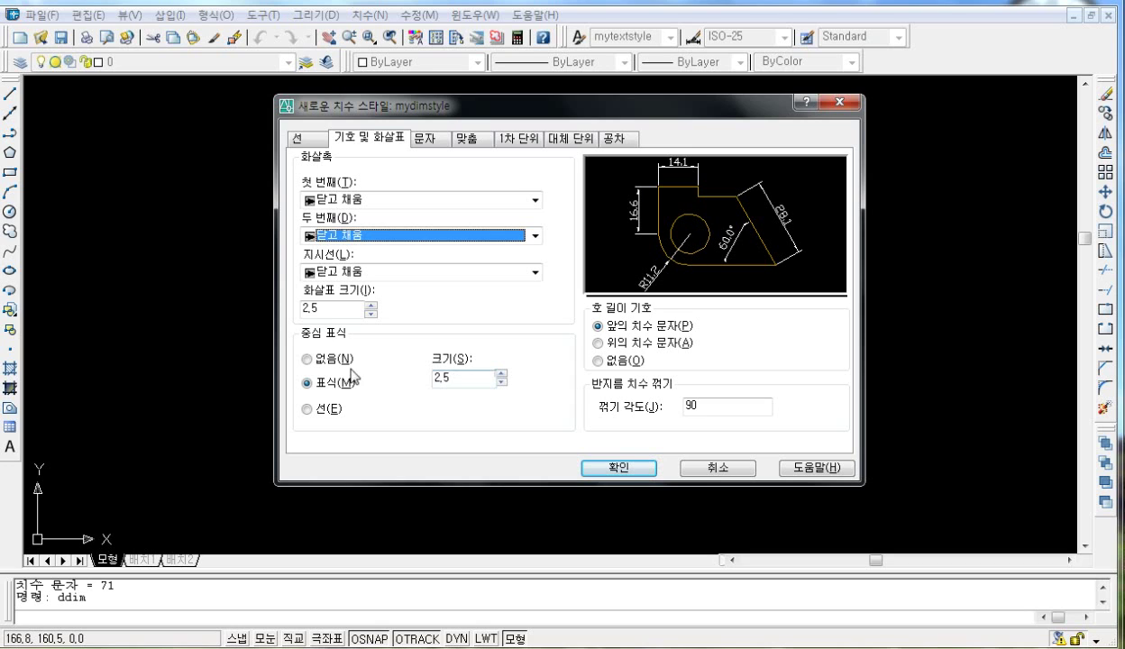
Try the None and Line options for the center mark, and return it to Mark (표식).
left_click(317, 359)
left_click(325, 410)
left_click(327, 382)
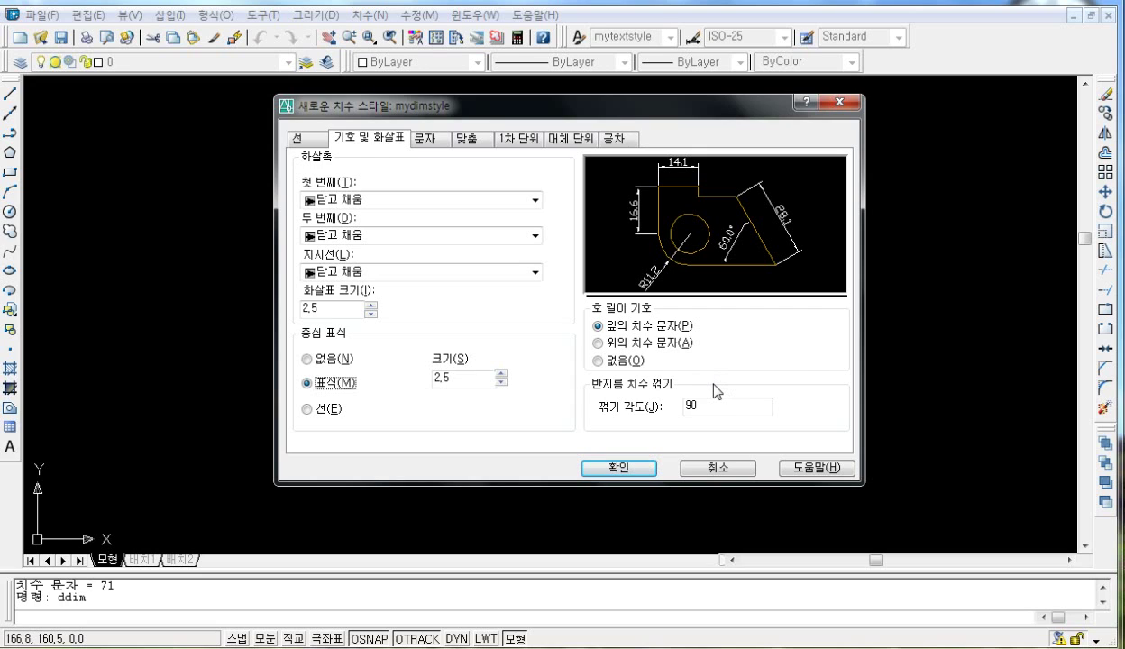
Try mytextstyle as the dimension text style, and restore Standard.
left_click(427, 141)
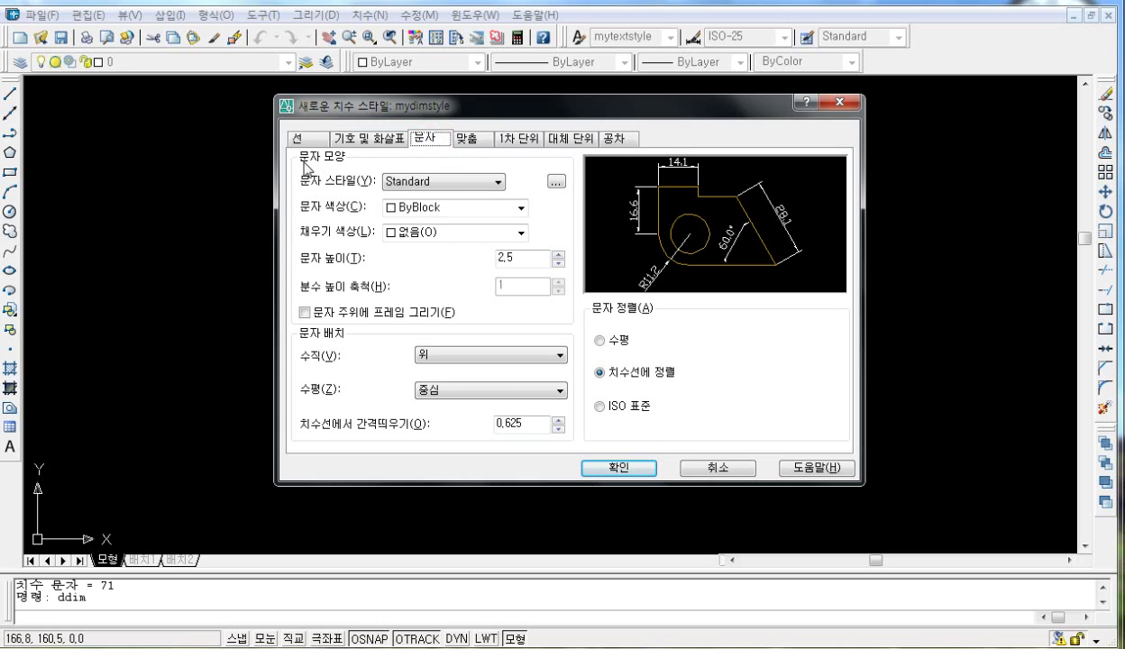
left_click(437, 183)
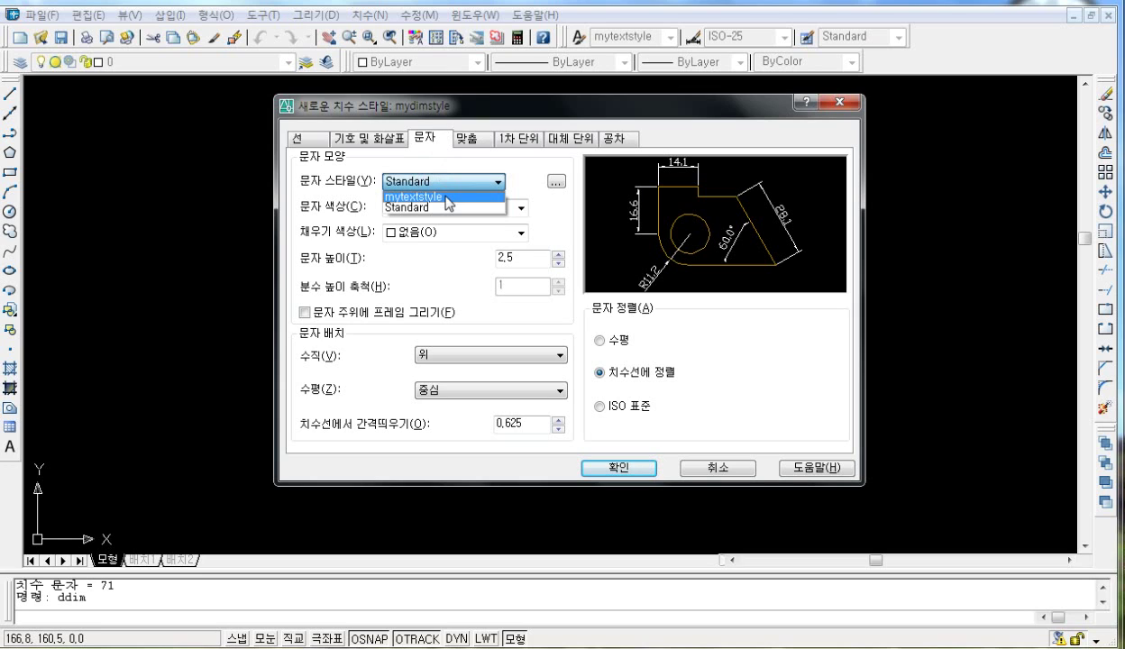
left_click(446, 197)
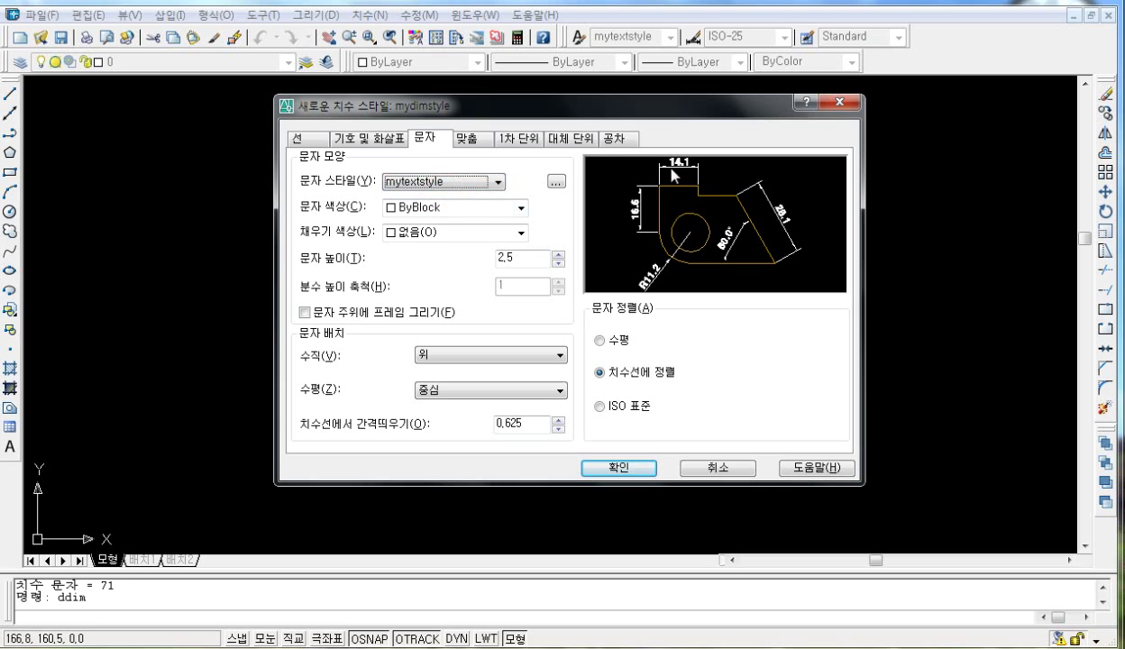
left_click(477, 182)
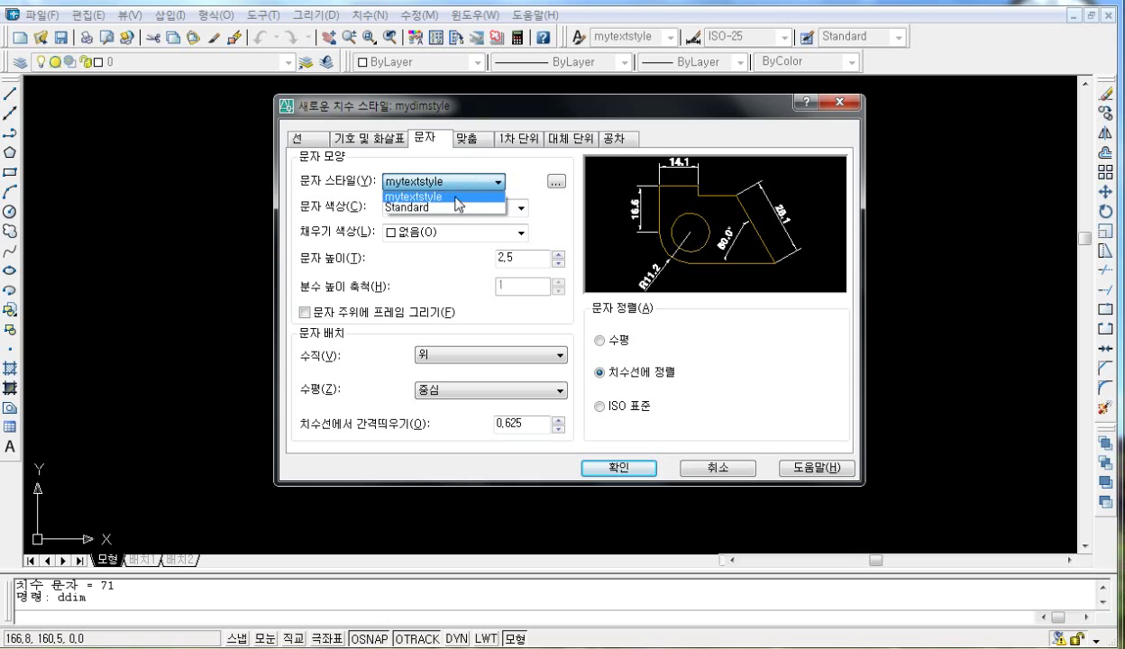
left_click(456, 206)
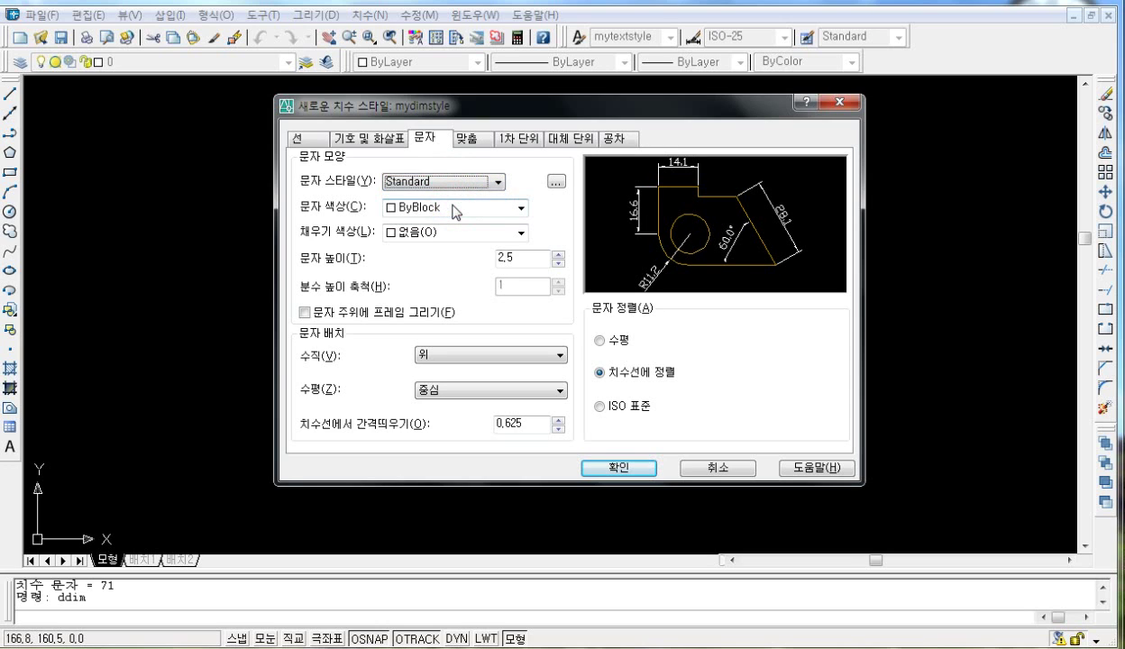
Try red as the dimension text colour, and set that colour to ByLayer.
left_click(437, 209)
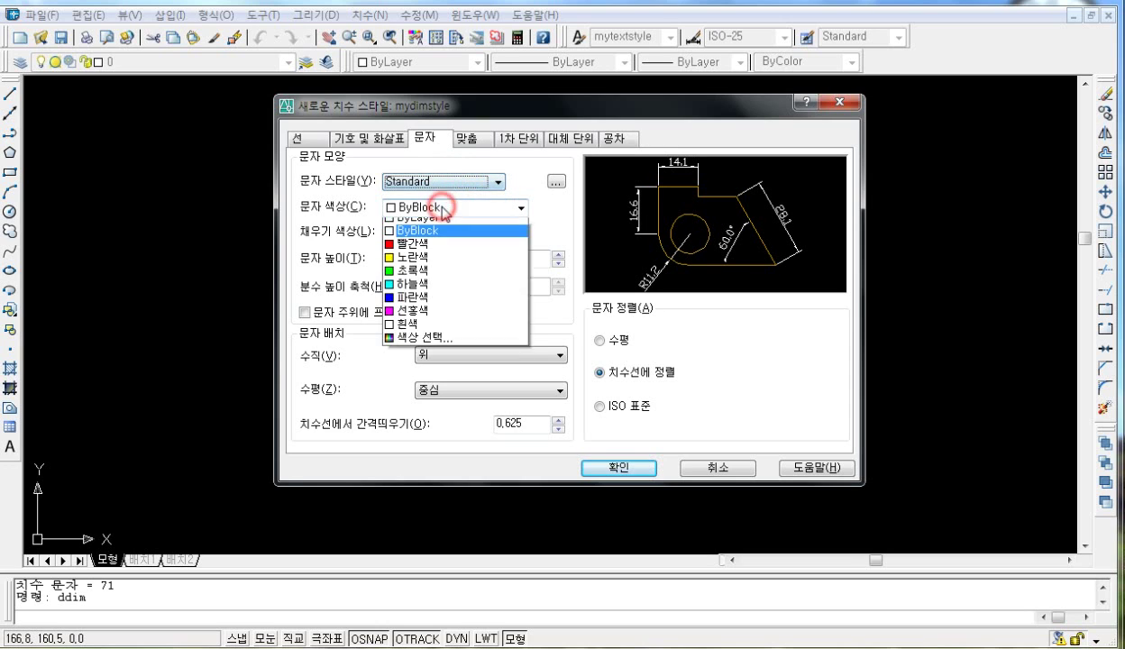
left_click(442, 253)
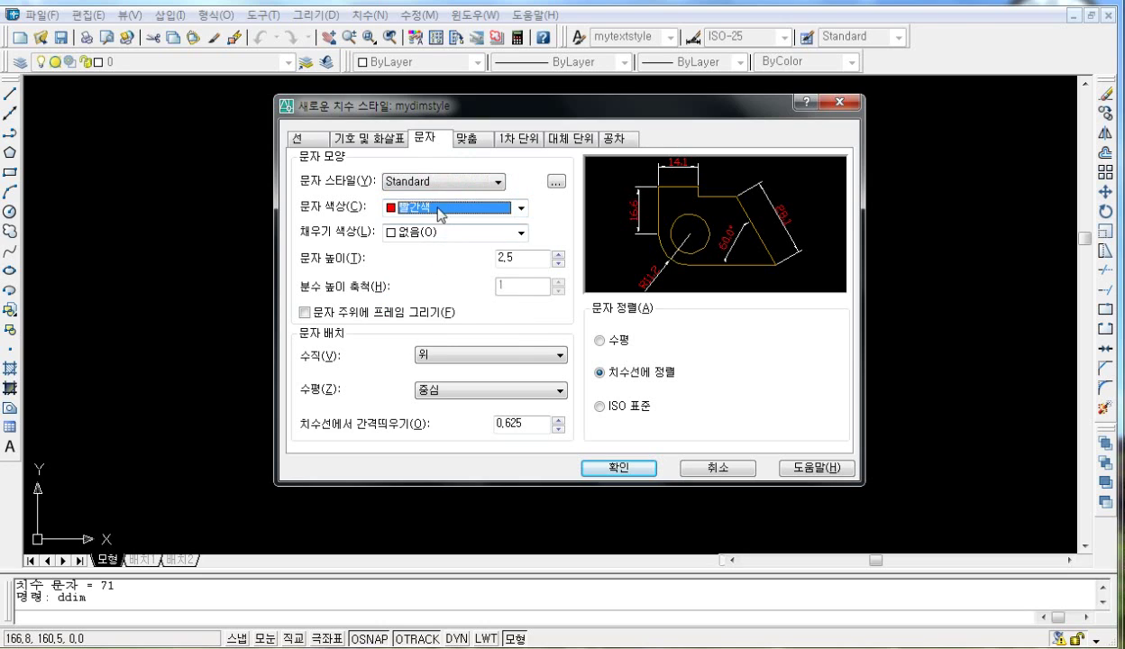
left_click(432, 208)
left_click(439, 226)
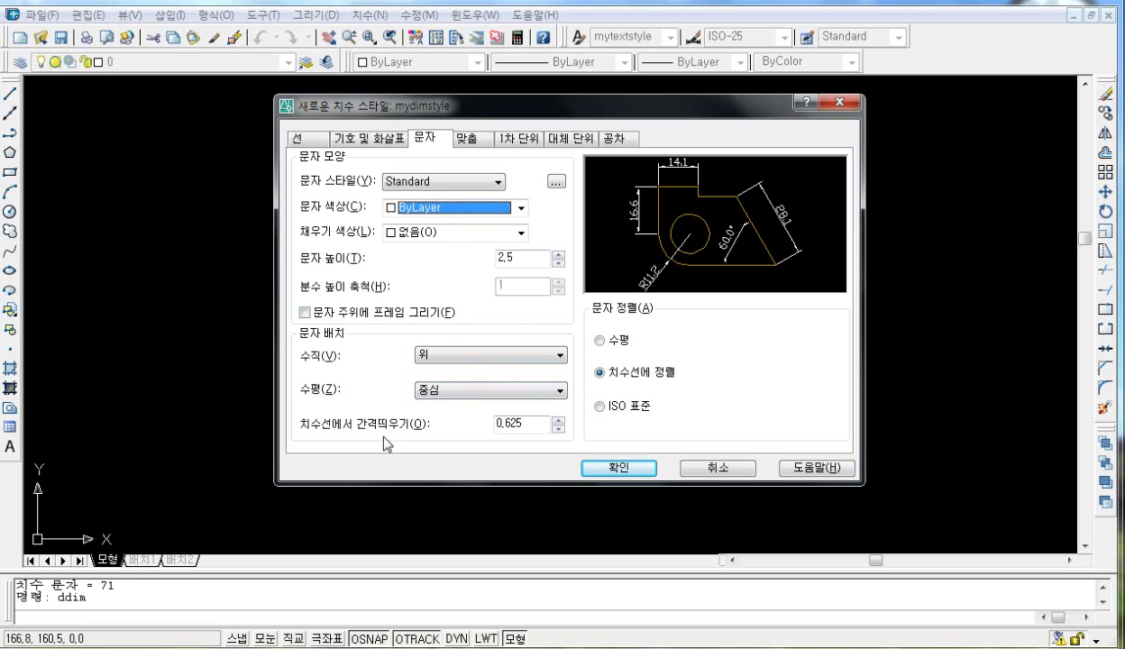
Try the horizontal (수평) and ISO standard (ISO 표준) text alignments, and return to aligned with dimension line (치수선에 정렬).
left_click(487, 384)
left_click(600, 341)
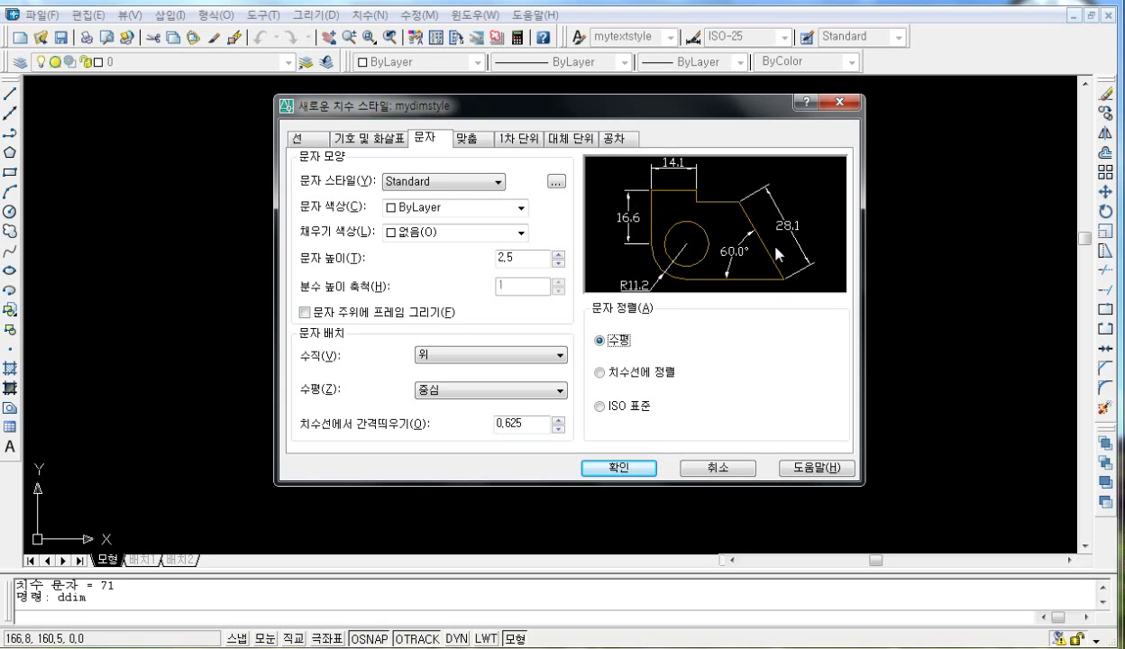
left_click(600, 372)
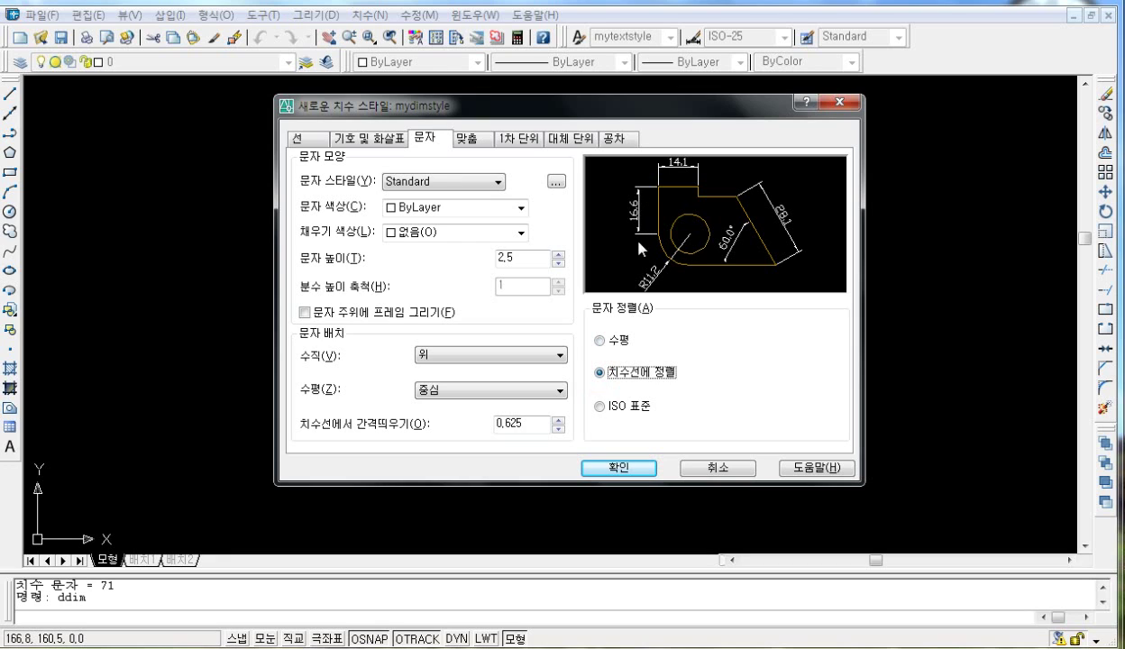
left_click(601, 407)
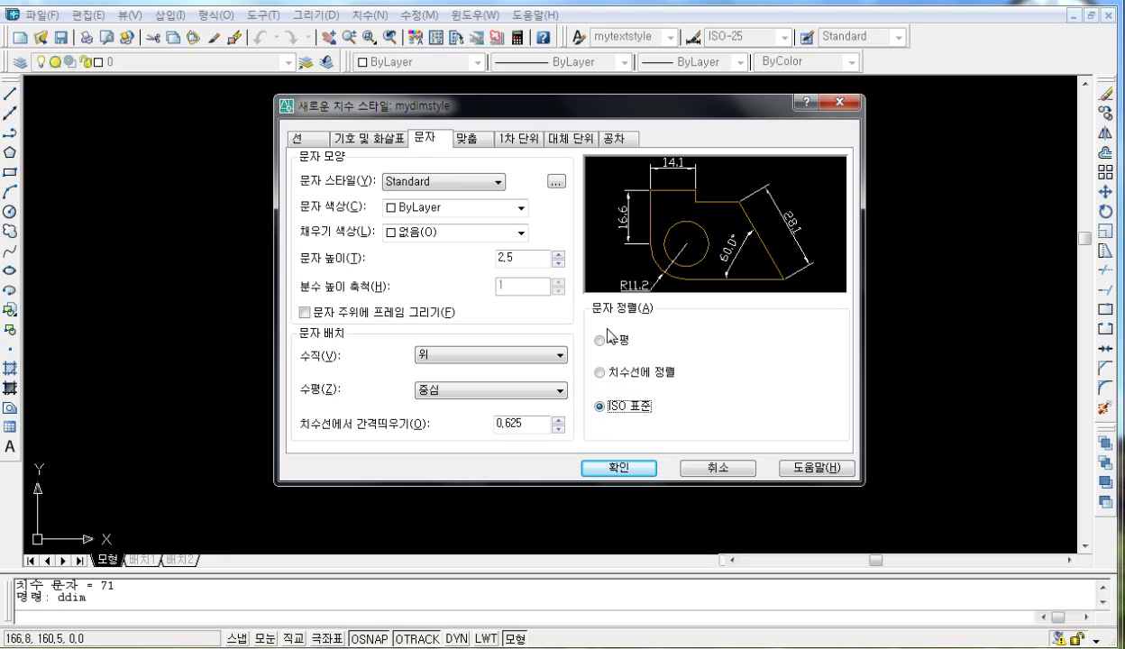
left_click(600, 372)
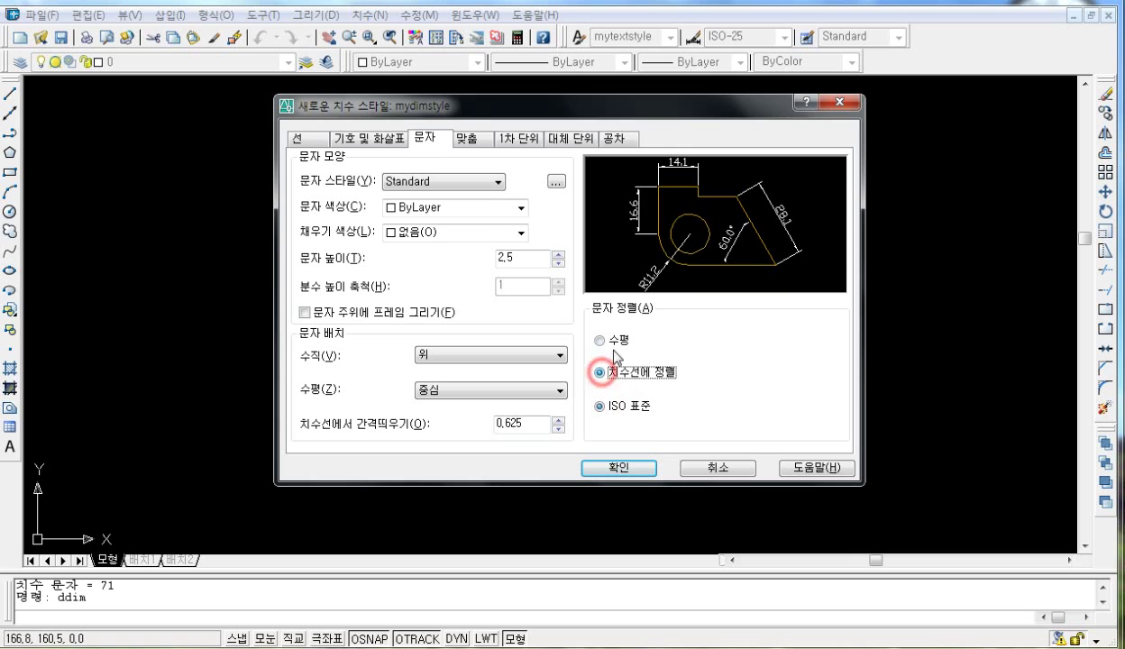
Examine the fit options, and the primary unit format and precision choices for linear dimensions.
left_click(470, 142)
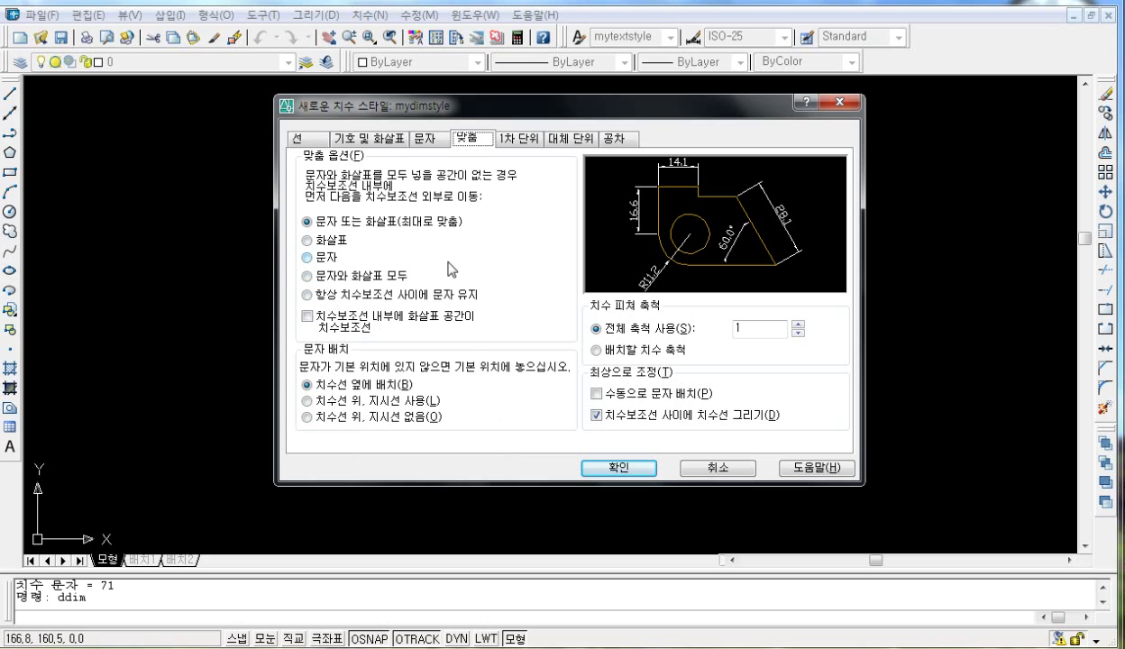
left_click(521, 140)
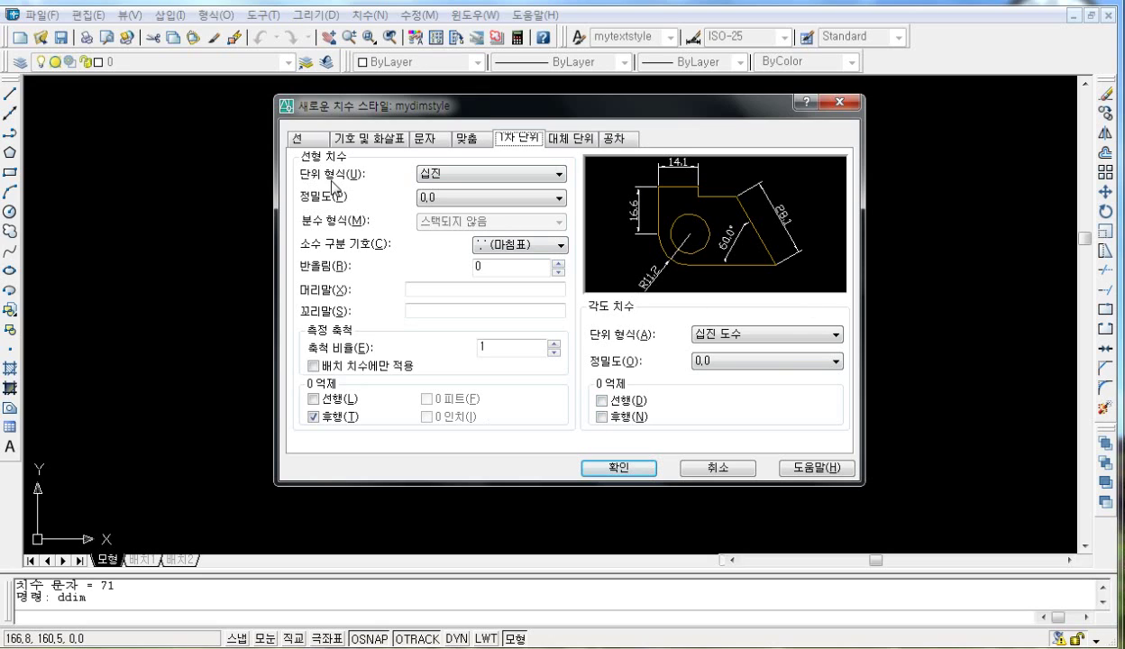
left_click(438, 174)
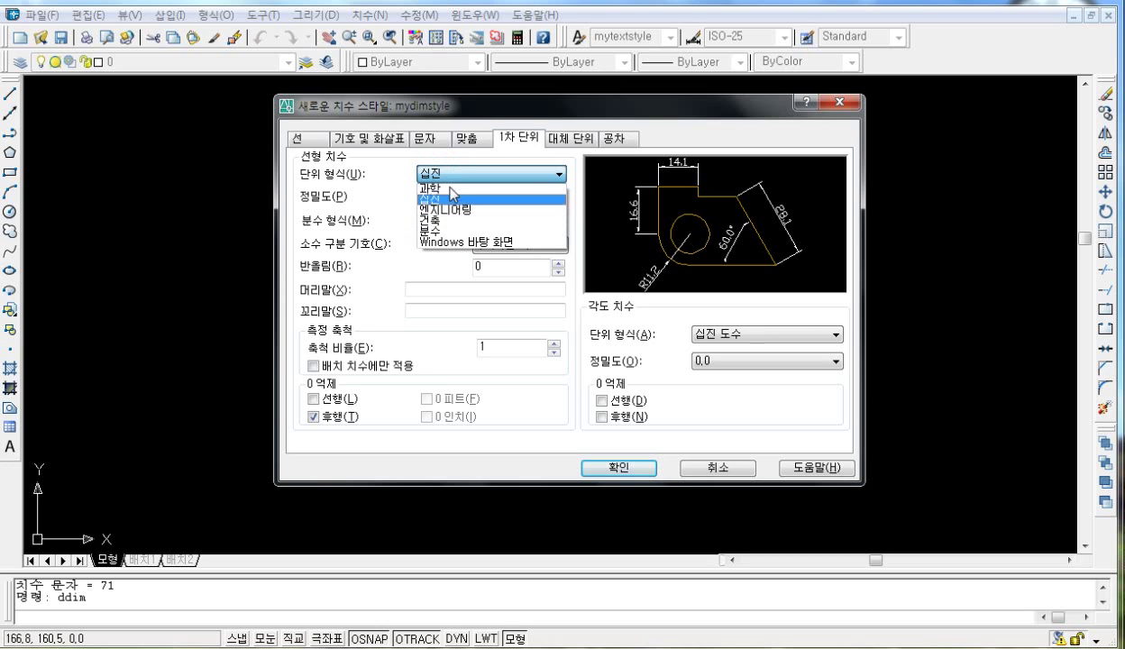
left_click(444, 173)
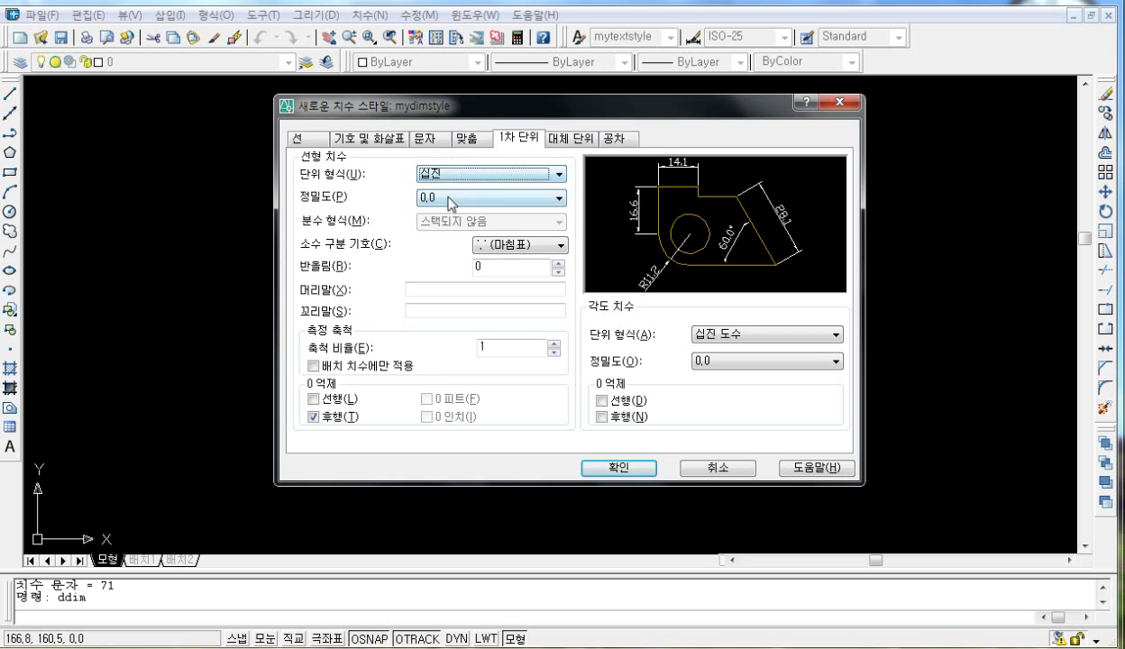
left_click(448, 198)
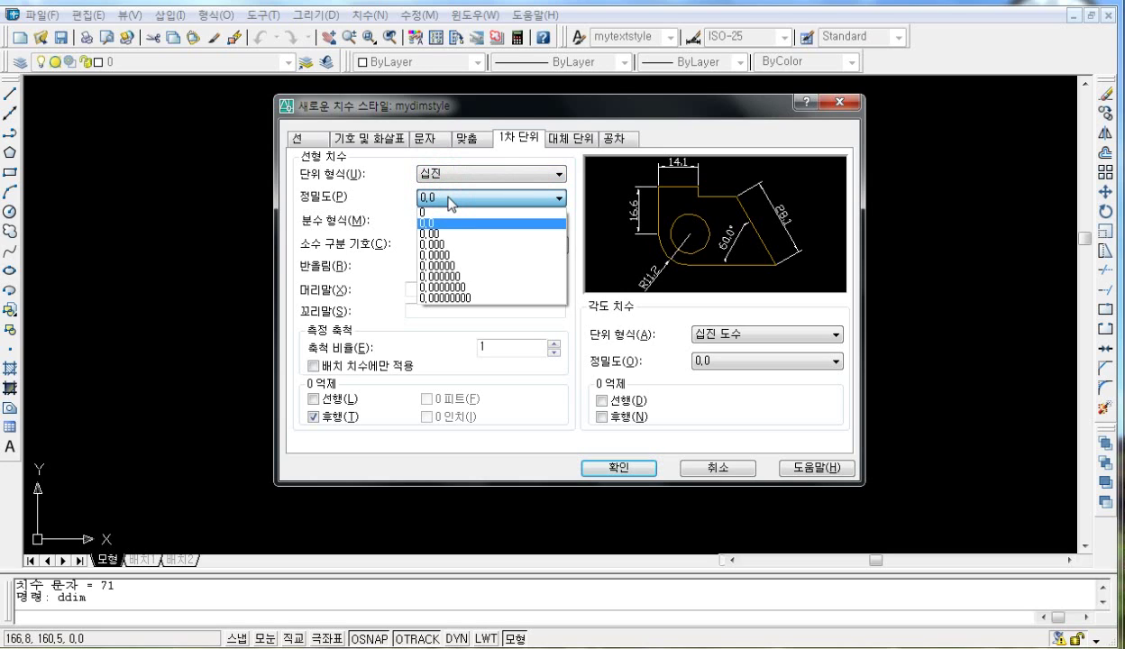
left_click(421, 223)
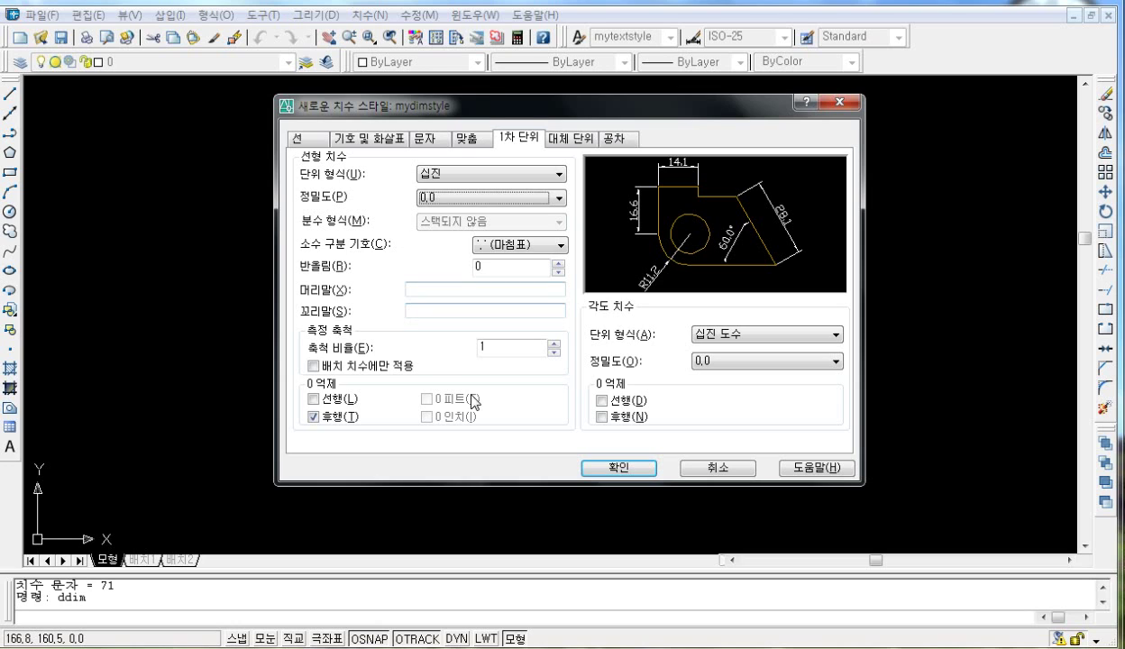
Examine the unit format and precision choices for angular dimensions.
left_click(713, 335)
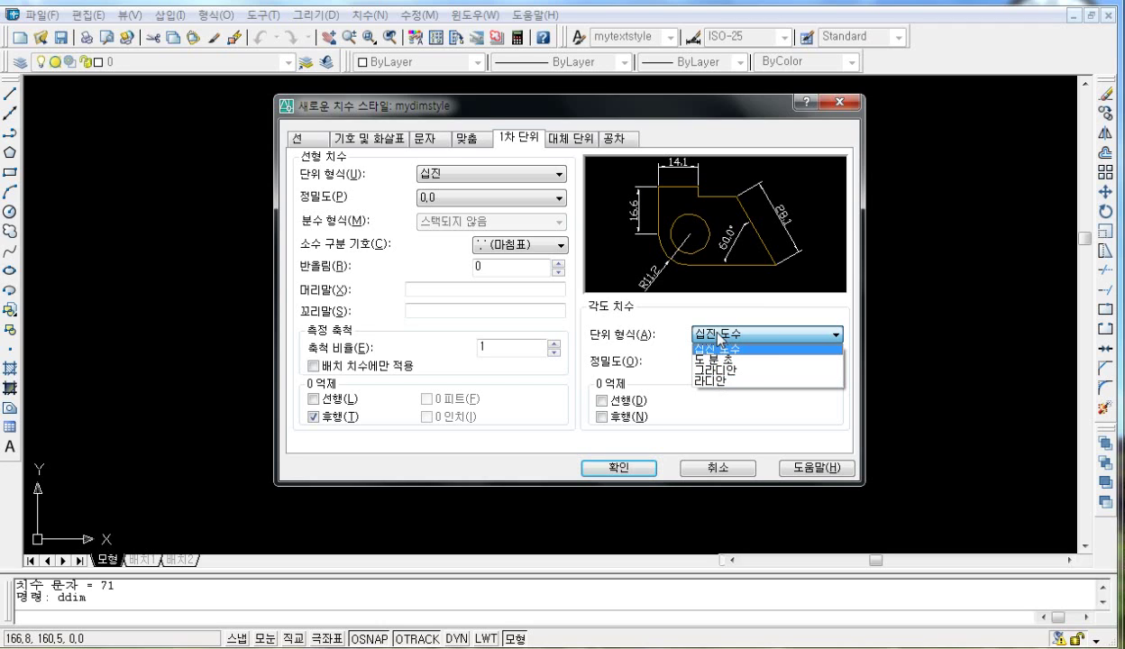
left_click(701, 304)
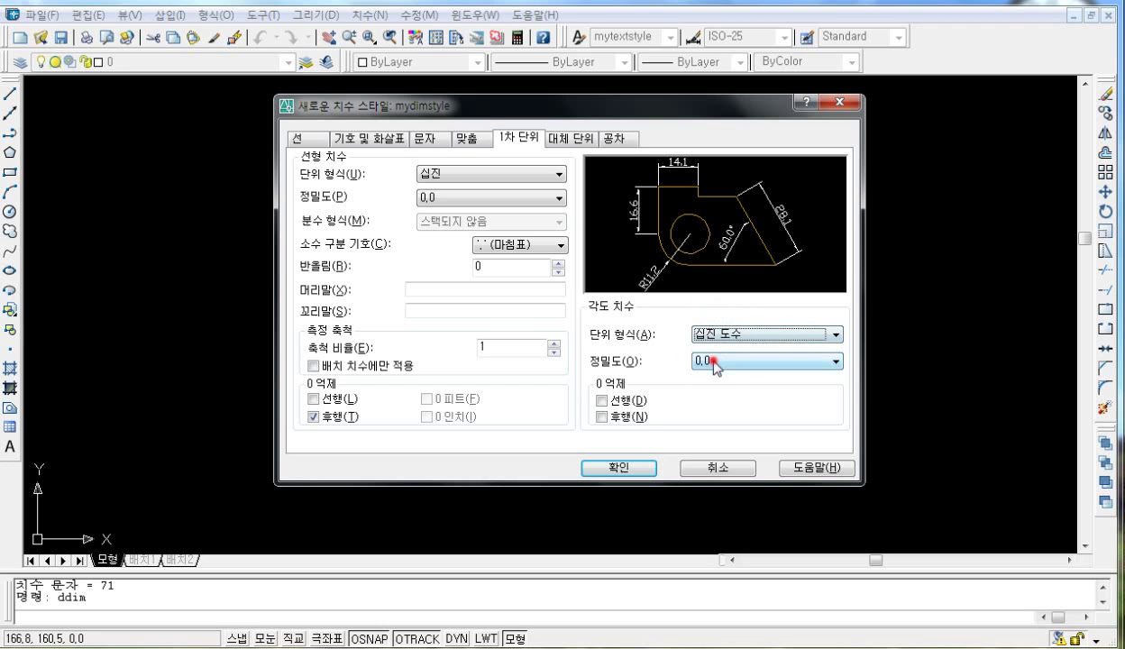
left_click(715, 362)
left_click(658, 353)
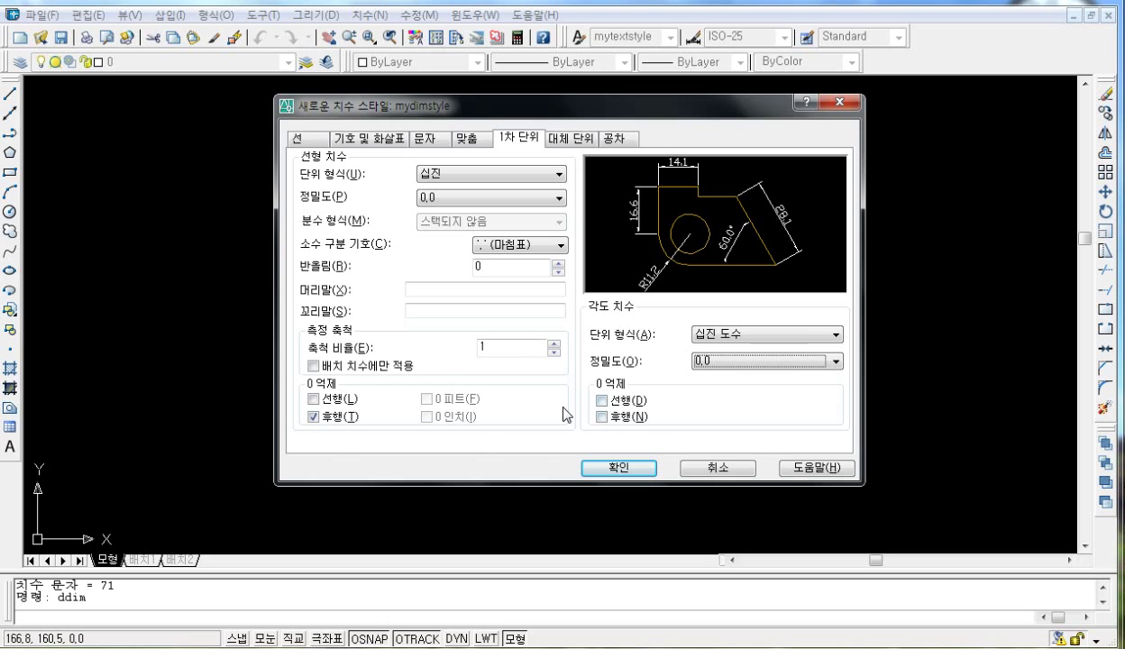
Display alternate units to set their precision to 0.0, and switch the alternate units display off again.
left_click(571, 140)
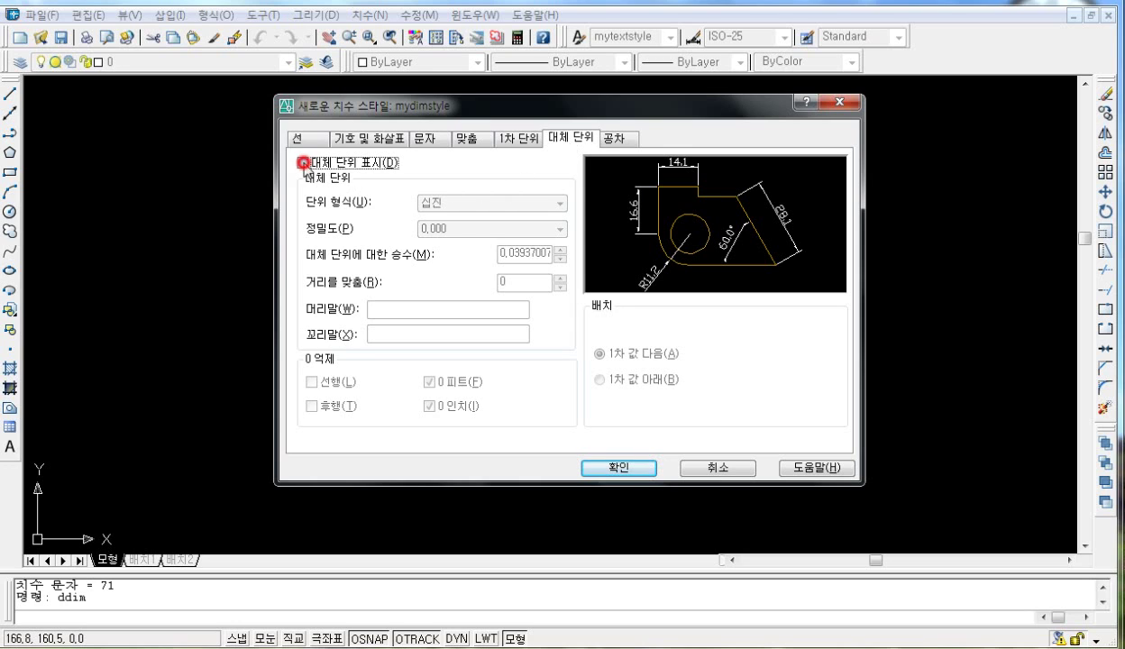
left_click(303, 163)
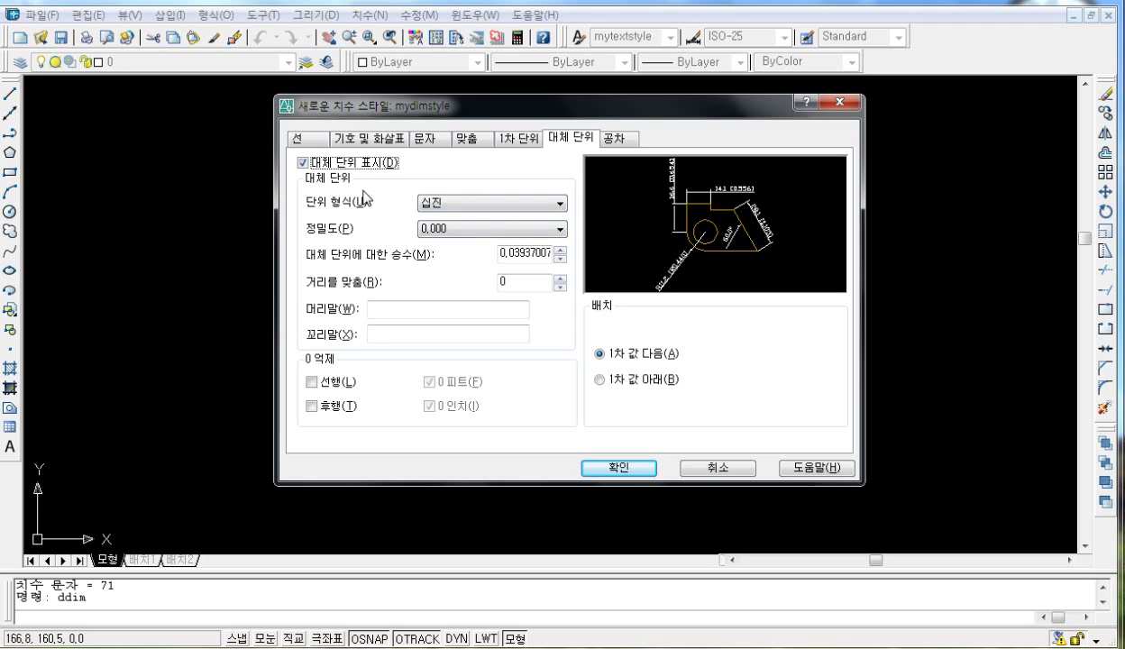
left_click(432, 229)
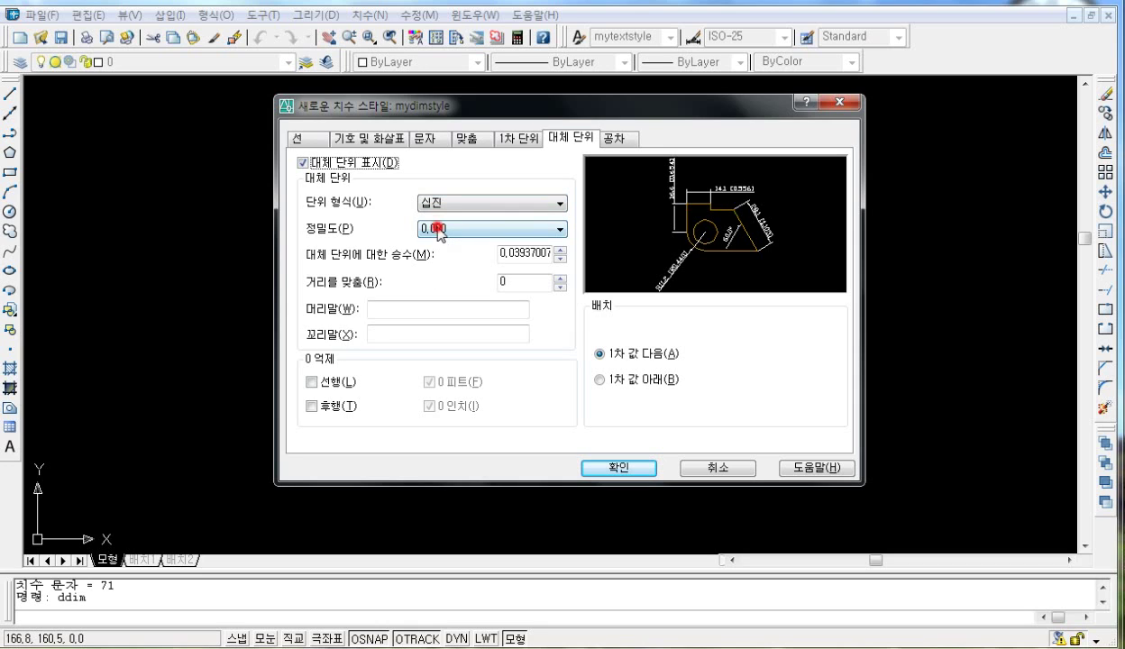
left_click(451, 255)
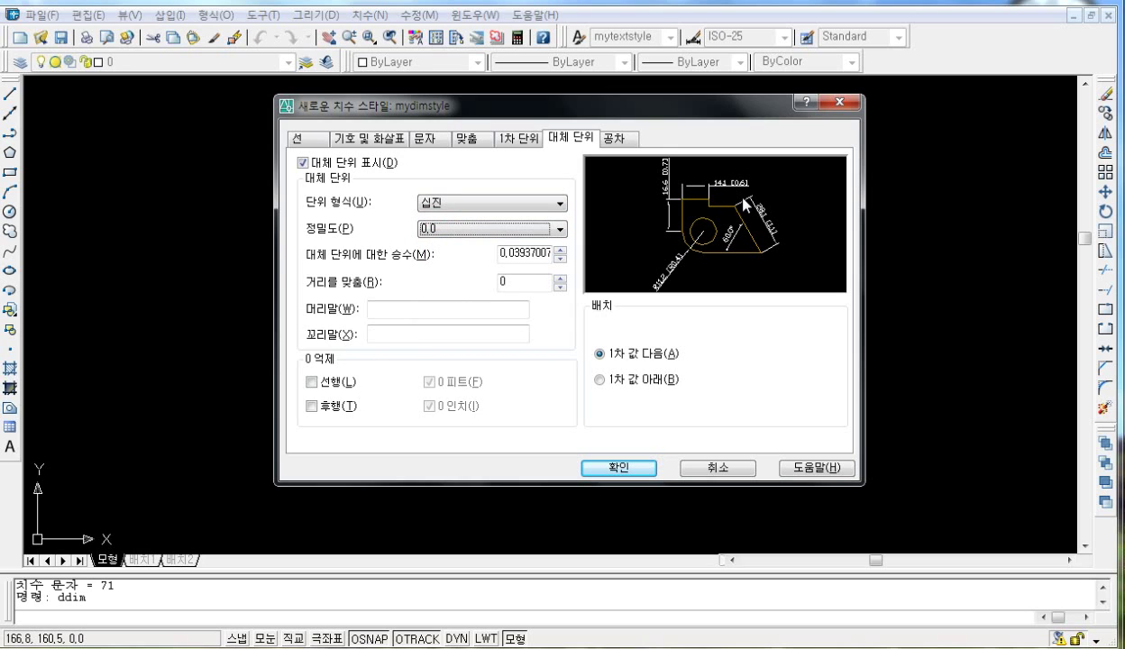
left_click(303, 164)
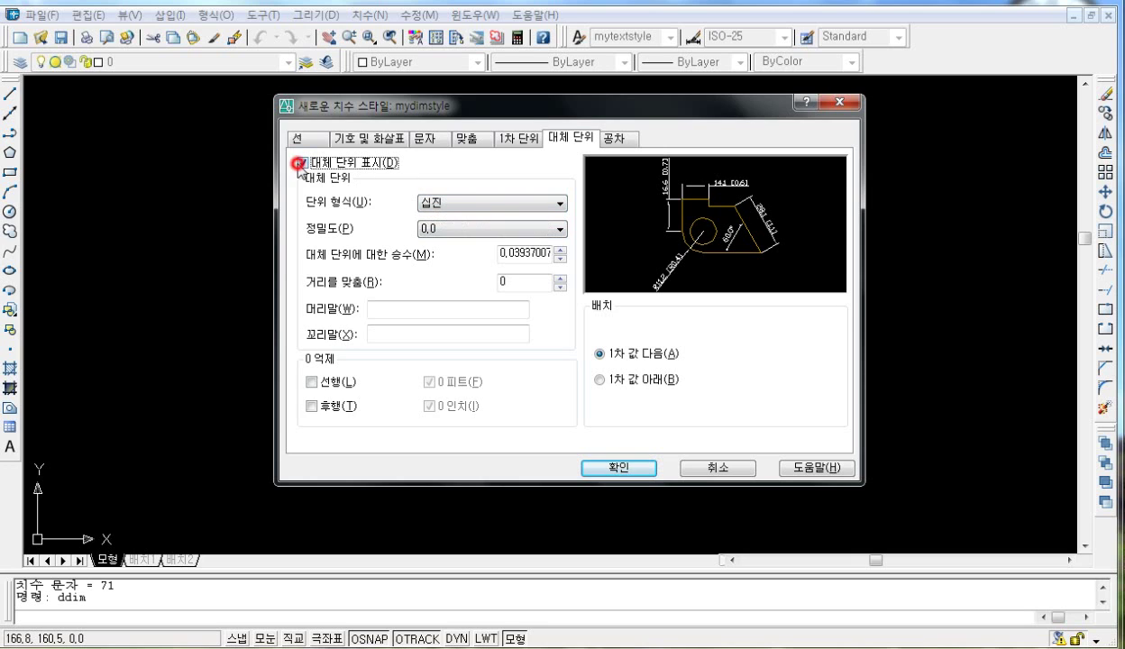
Set the tolerance method to deviation (편차) with a precision of 0.0.
left_click(613, 140)
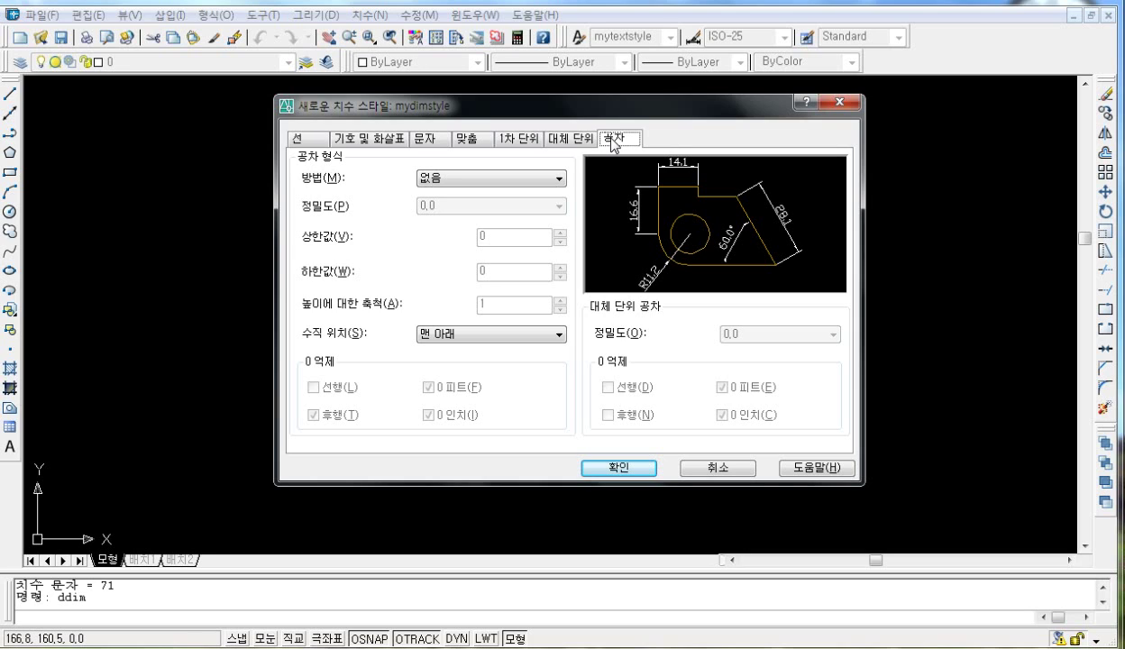
left_click(459, 181)
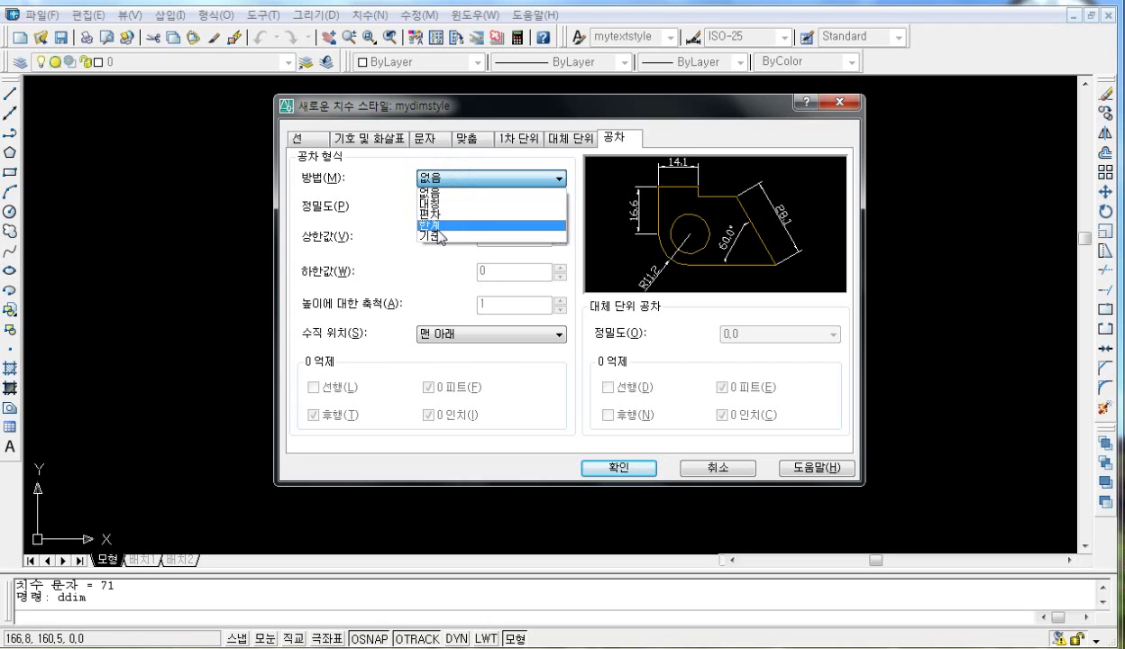
left_click(432, 214)
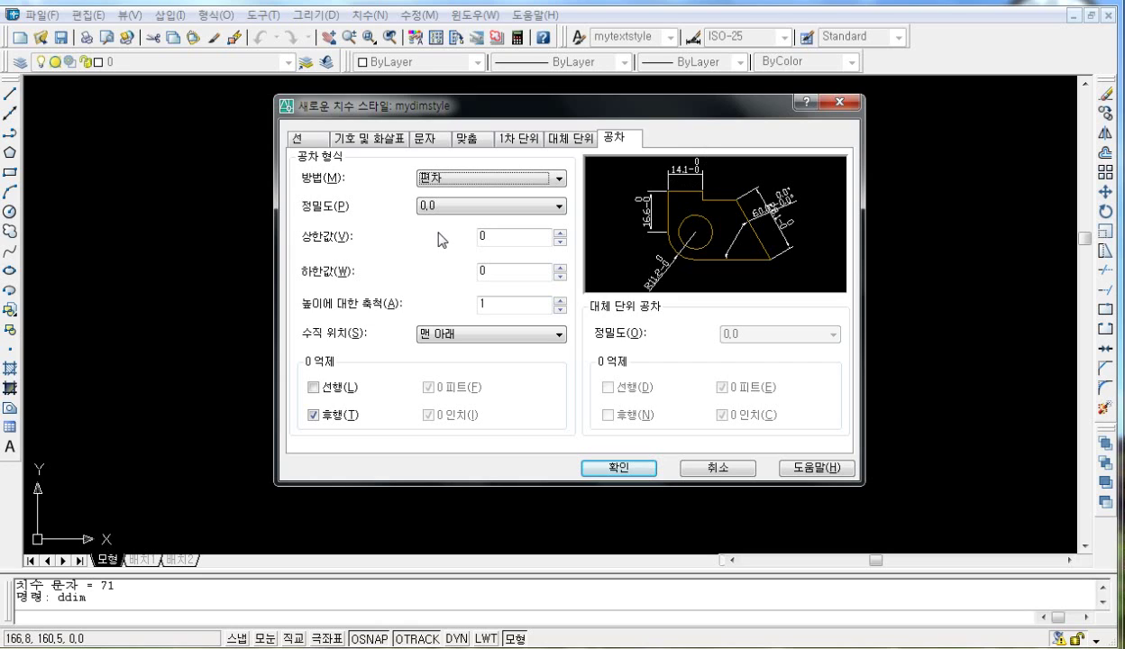
left_click(449, 207)
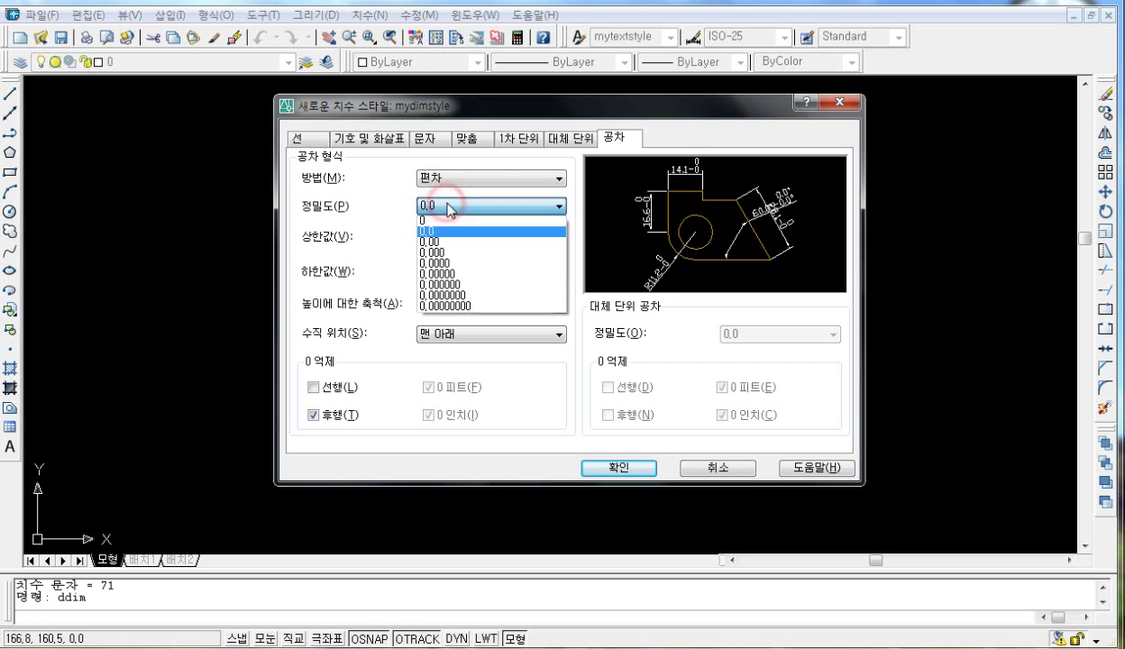
left_click(373, 196)
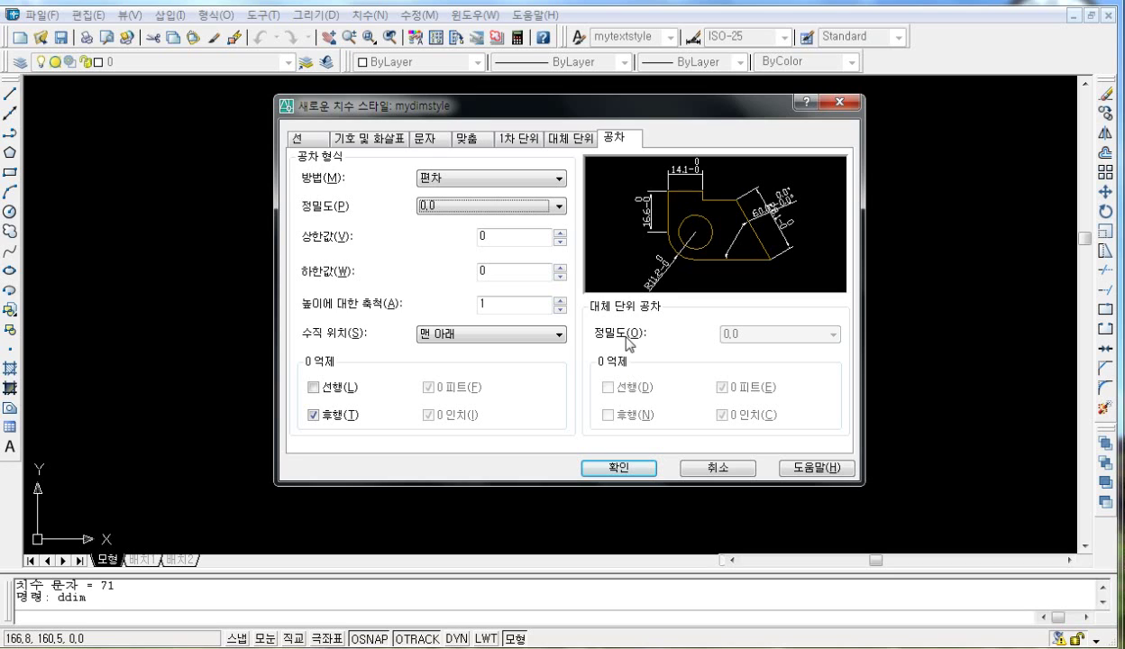
Save the mydimstyle settings and make mydimstyle the current dimension style, discarding the style overrides.
left_click(298, 137)
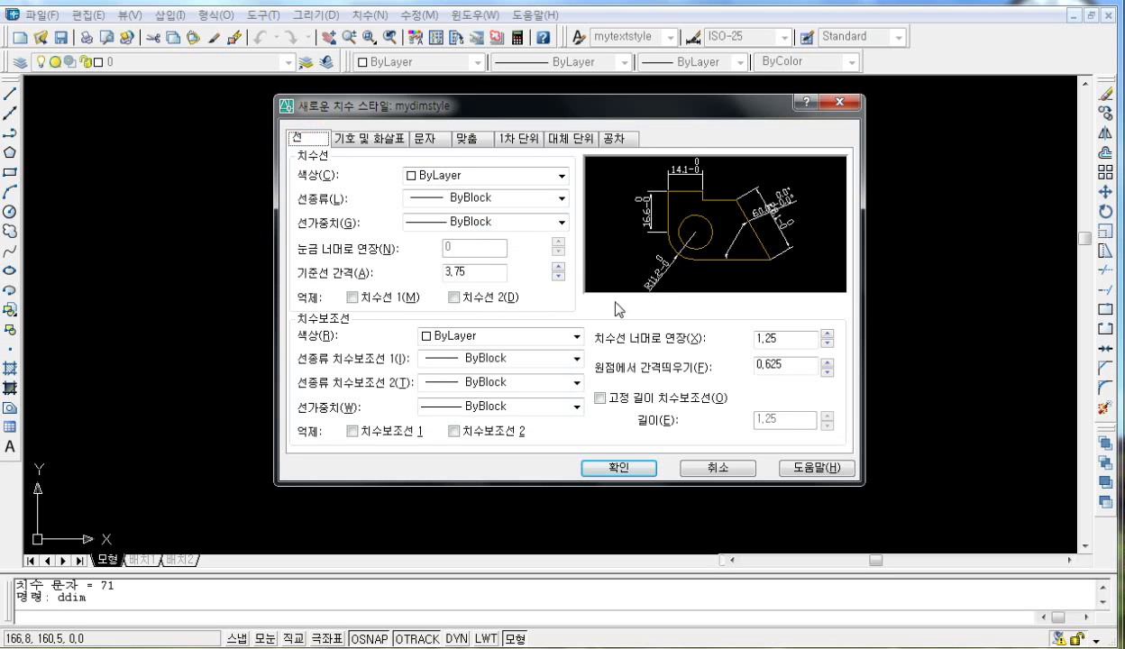
left_click(619, 468)
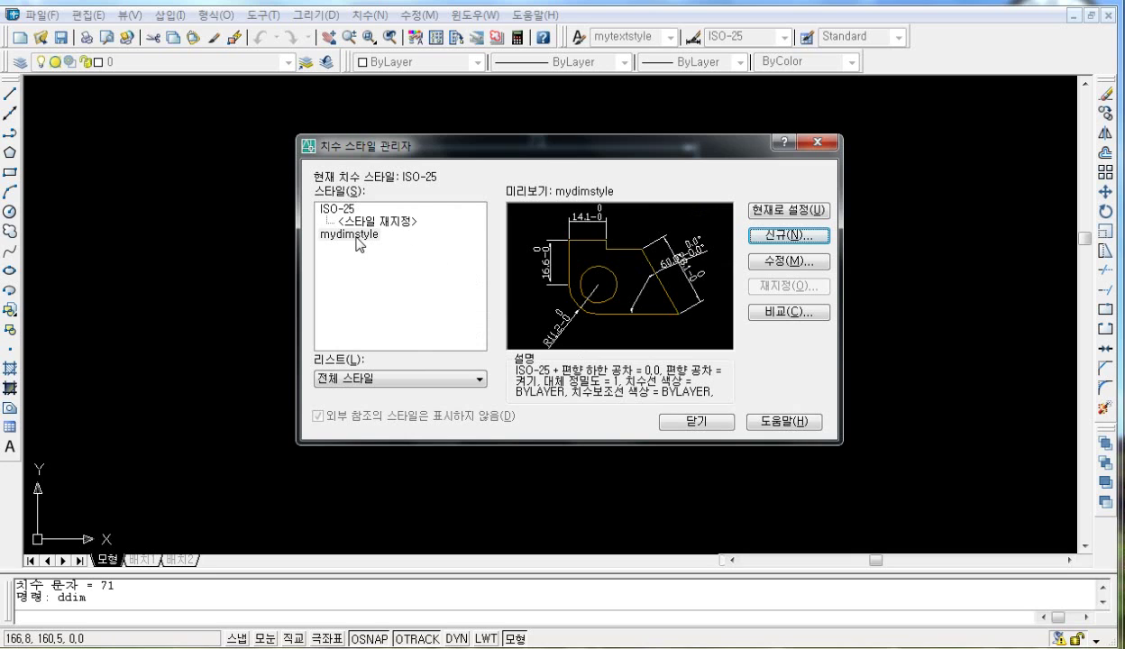
left_click(770, 212)
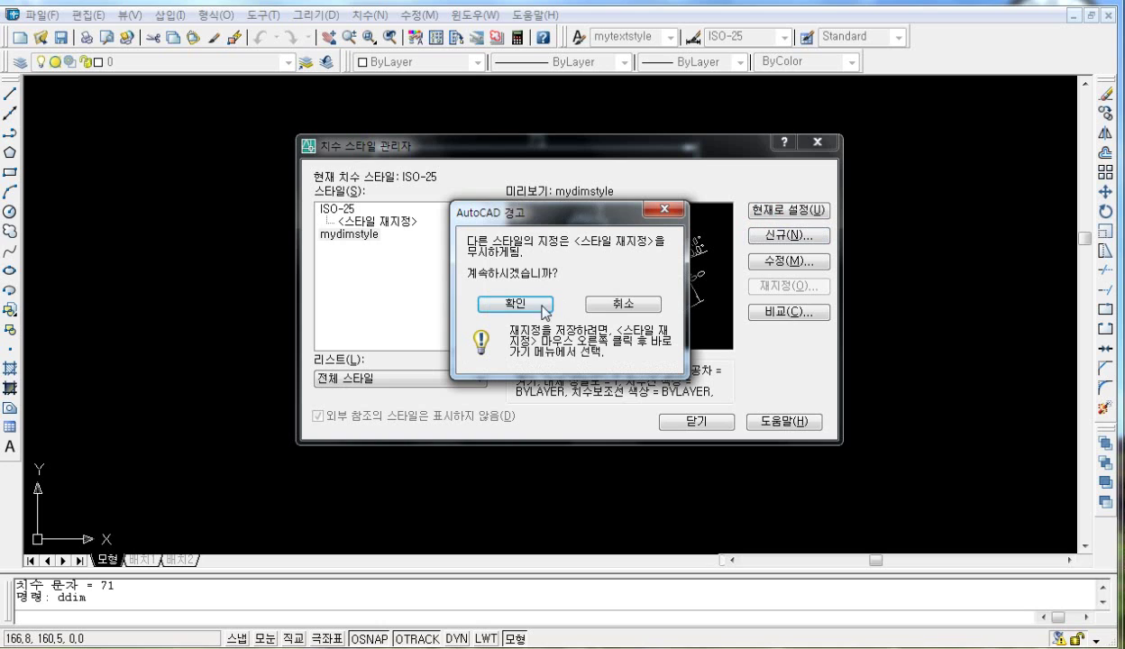
left_click(527, 306)
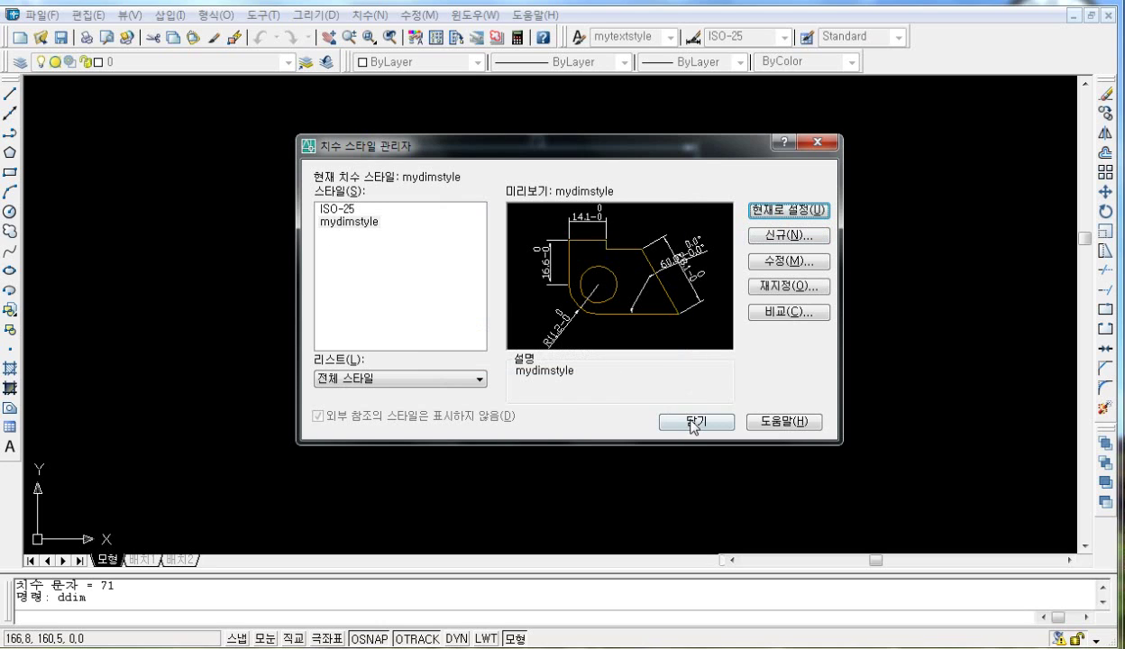
left_click(691, 421)
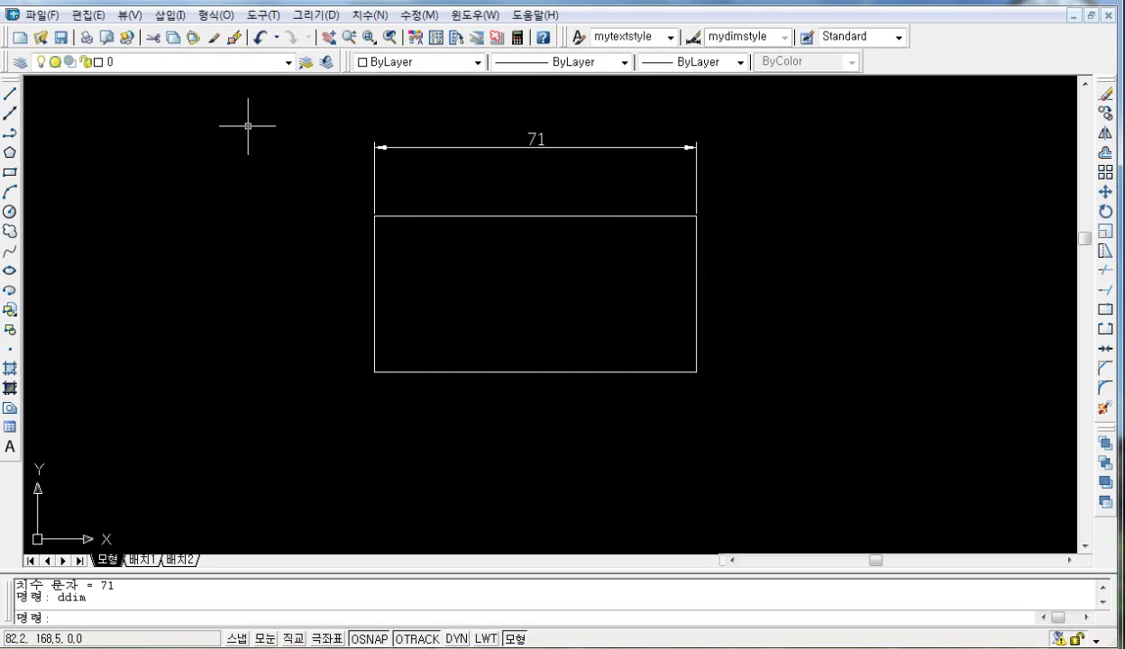
Add a vertical linear dimension along the rectangle's right edge, with the dimension line placed outside it.
left_click(369, 15)
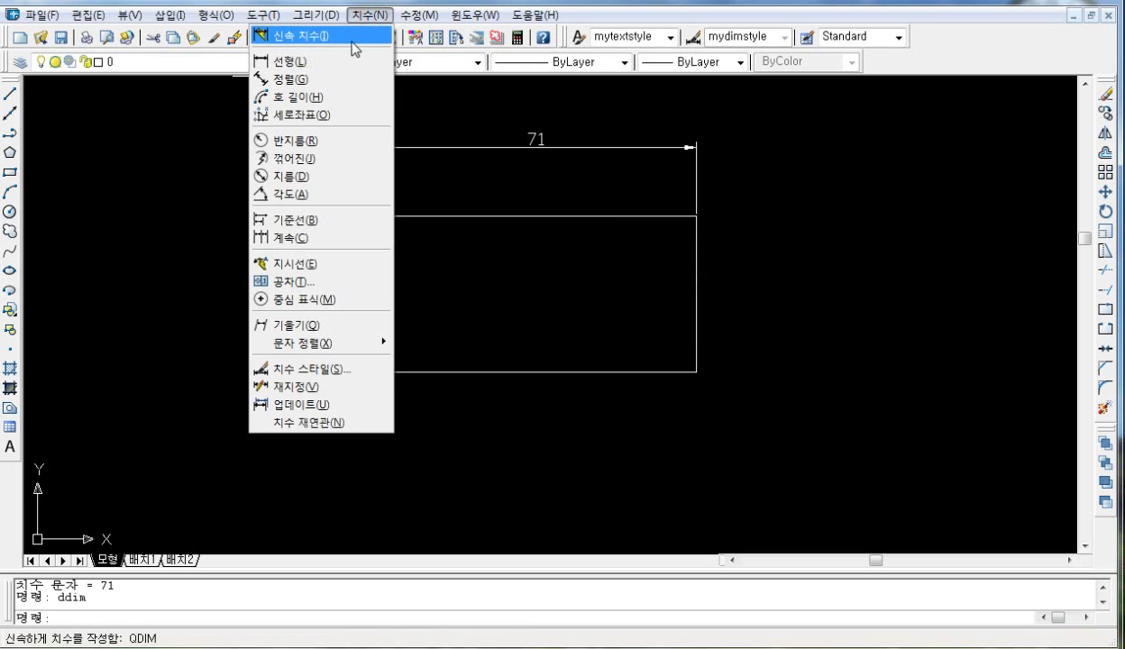
left_click(323, 62)
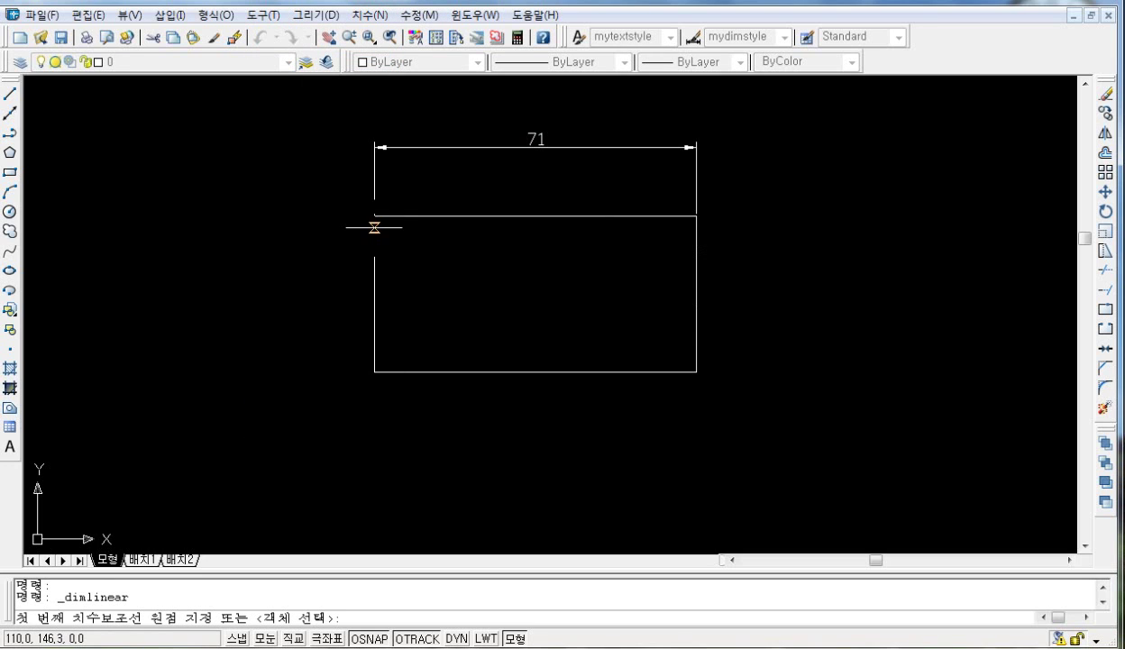
left_click(697, 372)
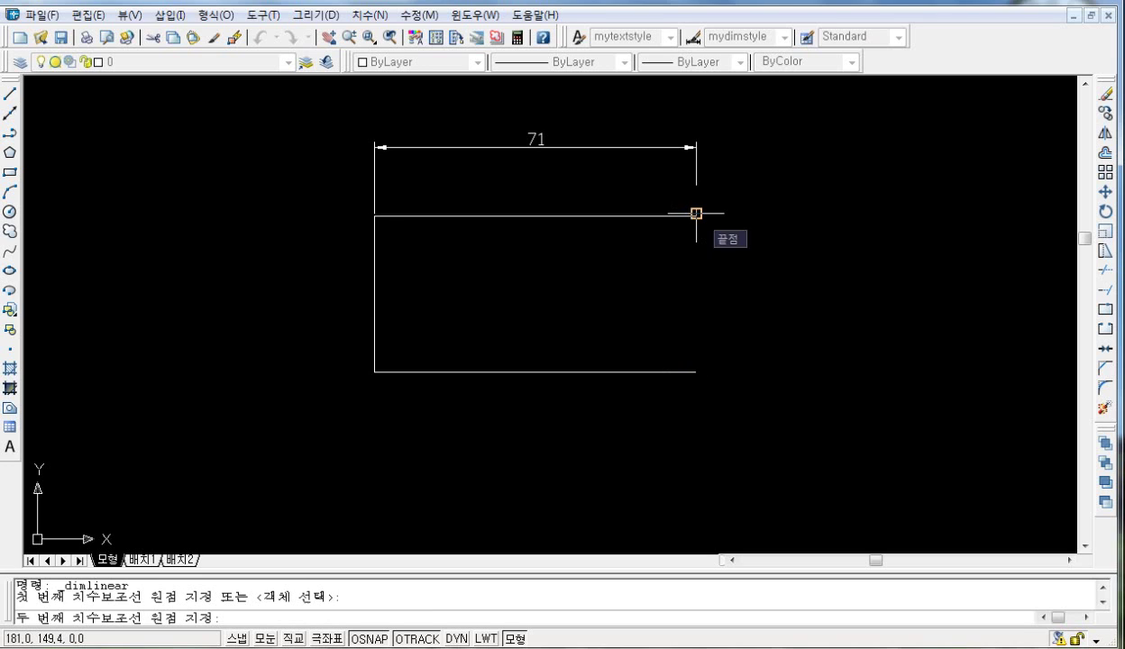
left_click(696, 214)
left_click(771, 271)
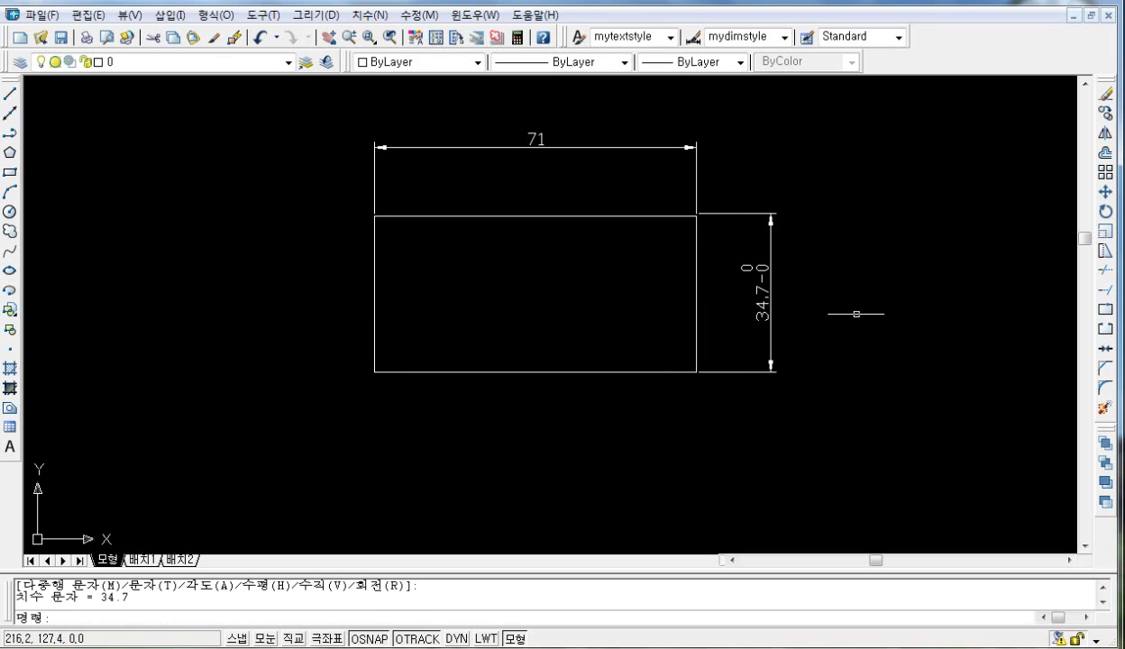